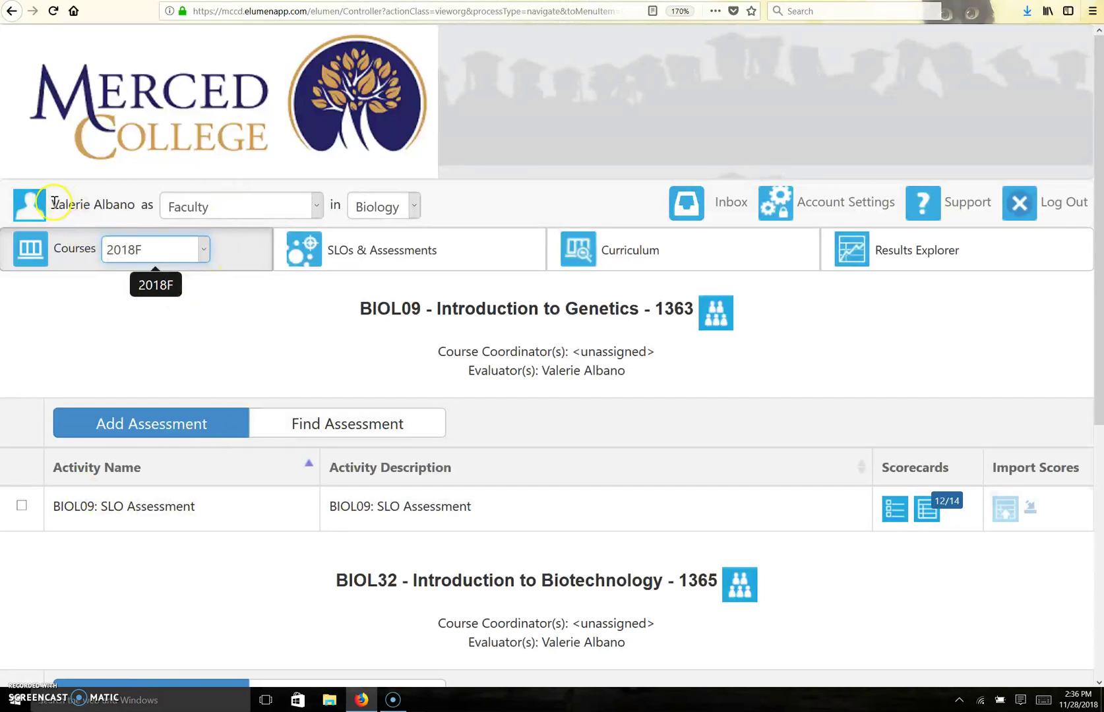
Keep the Faculty role, Biology department and 2018F term selected for the course list.
left_click_drag(52, 204, 137, 215)
left_click(156, 330)
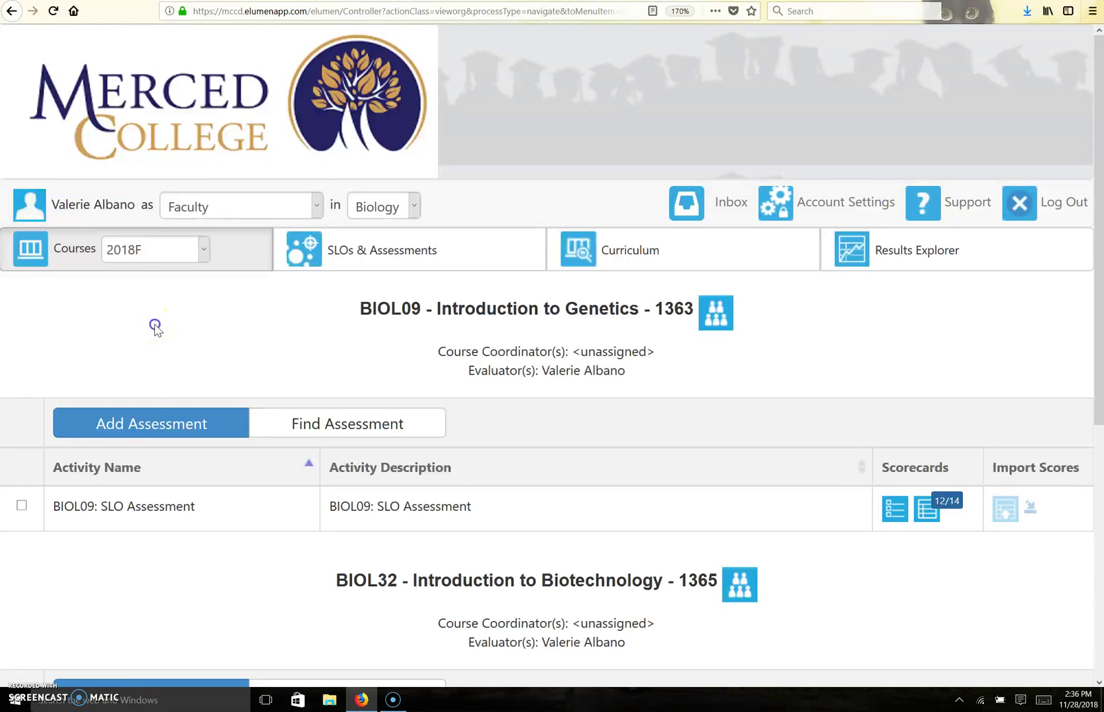
left_click(316, 206)
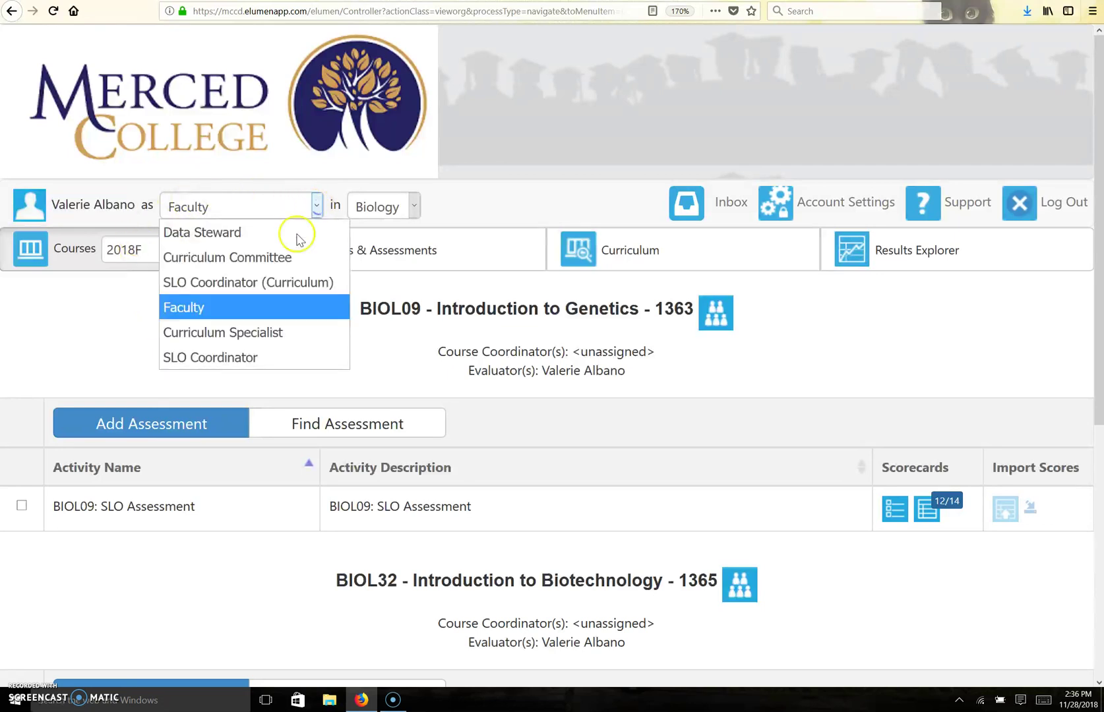
left_click(287, 306)
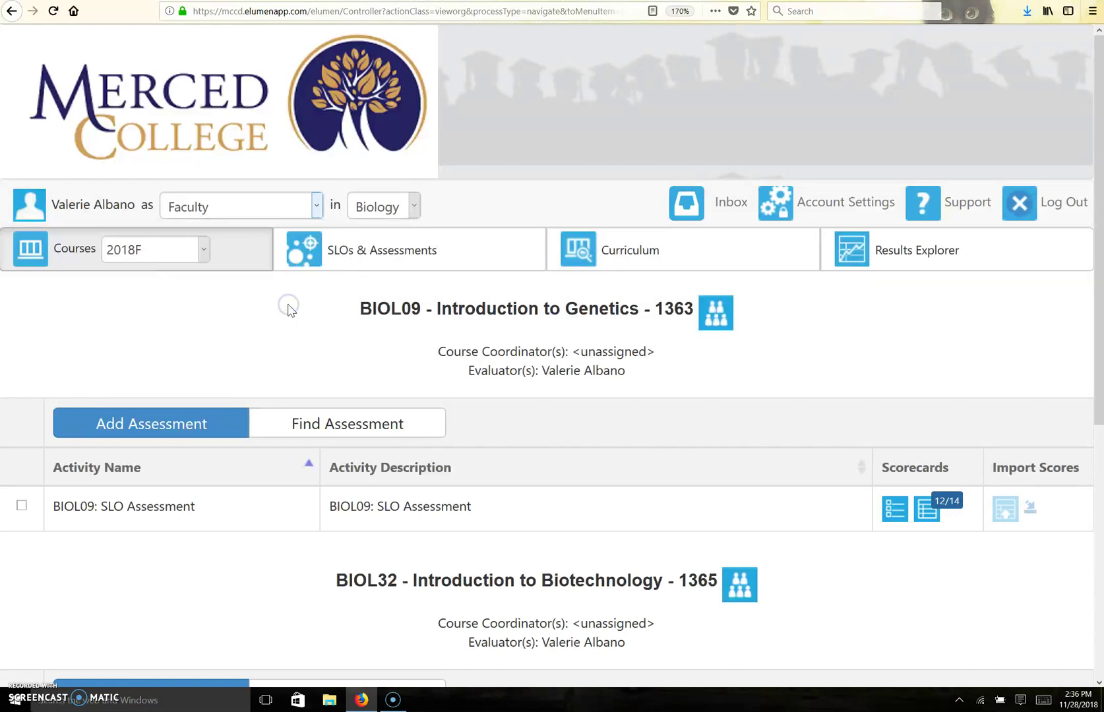
left_click(414, 207)
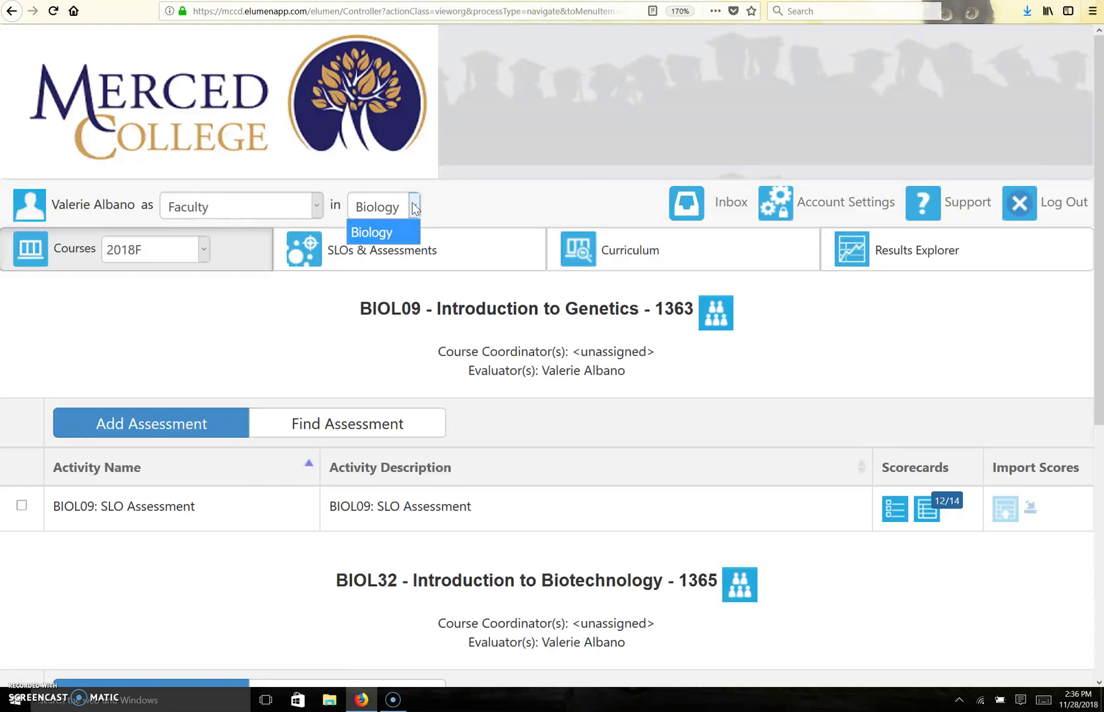
left_click(403, 238)
left_click(413, 207)
left_click(410, 207)
left_click(394, 234)
left_click(205, 255)
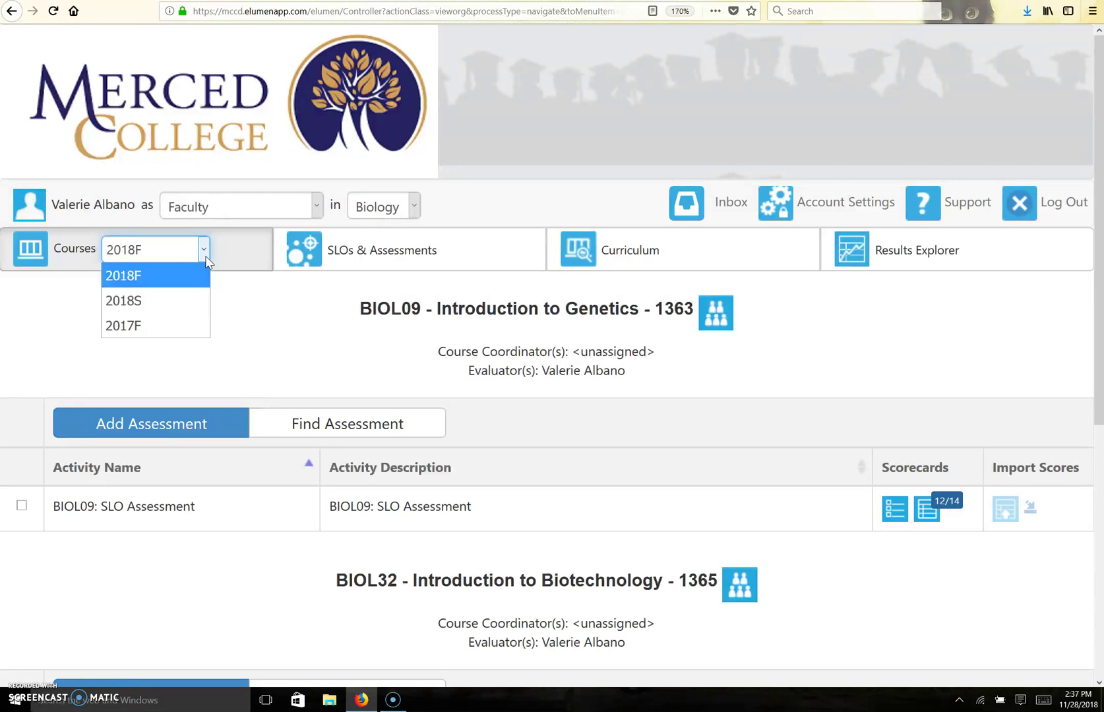
left_click(173, 276)
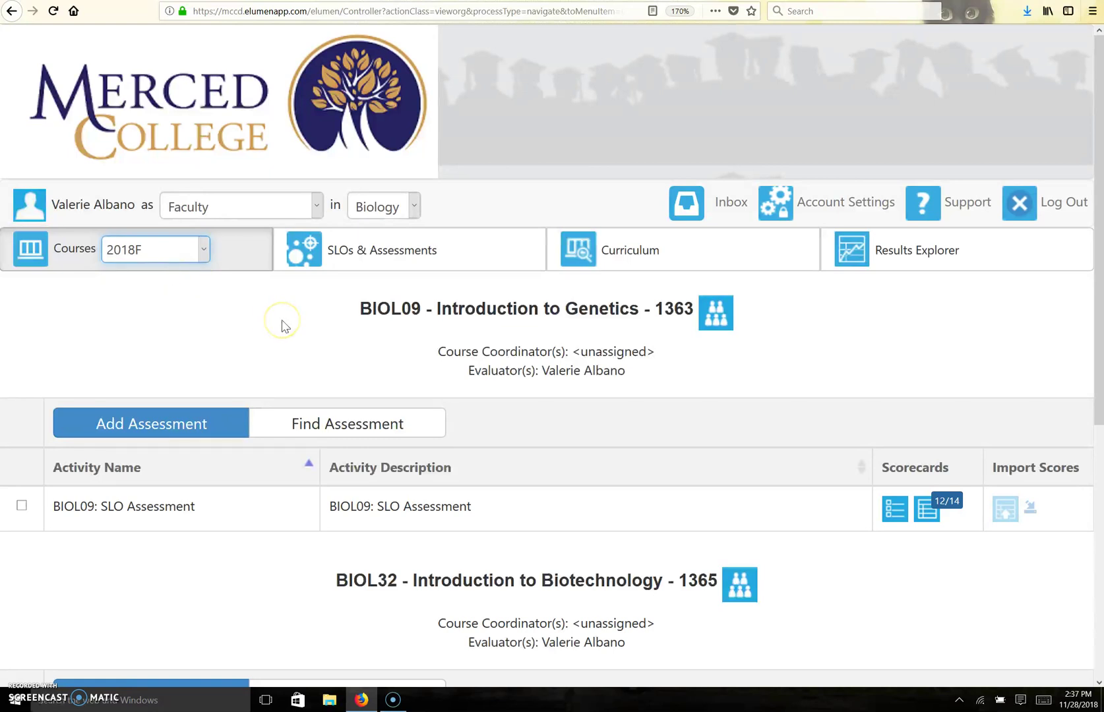
scroll(291, 315, "down", 3)
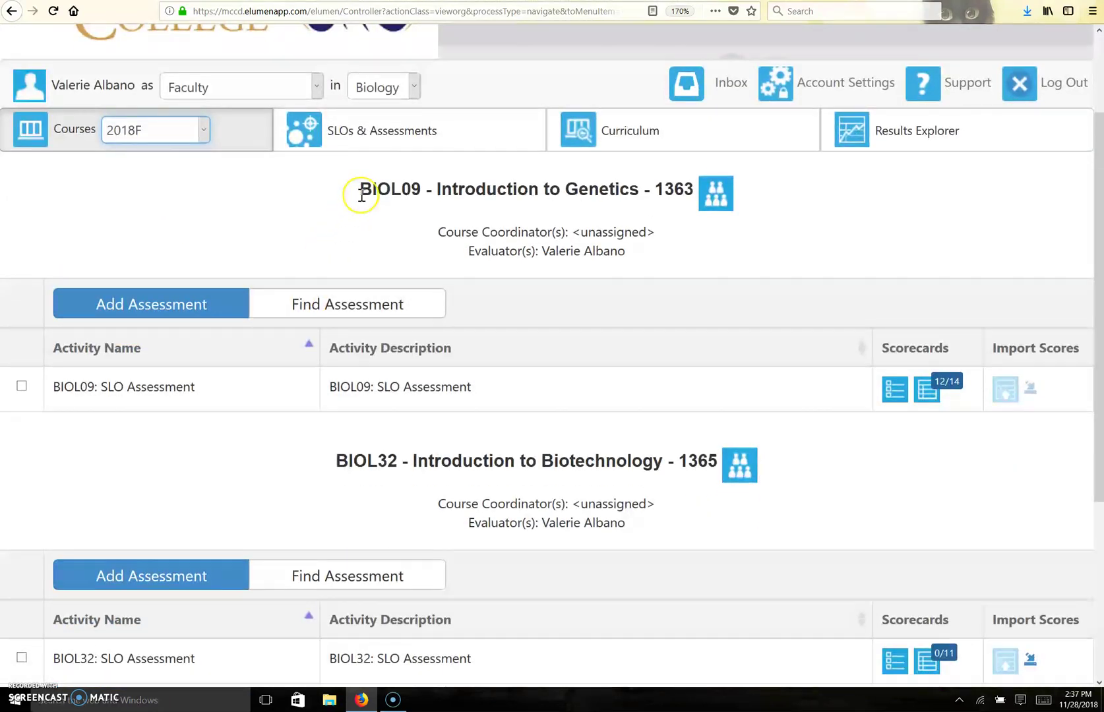
scroll(376, 461, "down", 5)
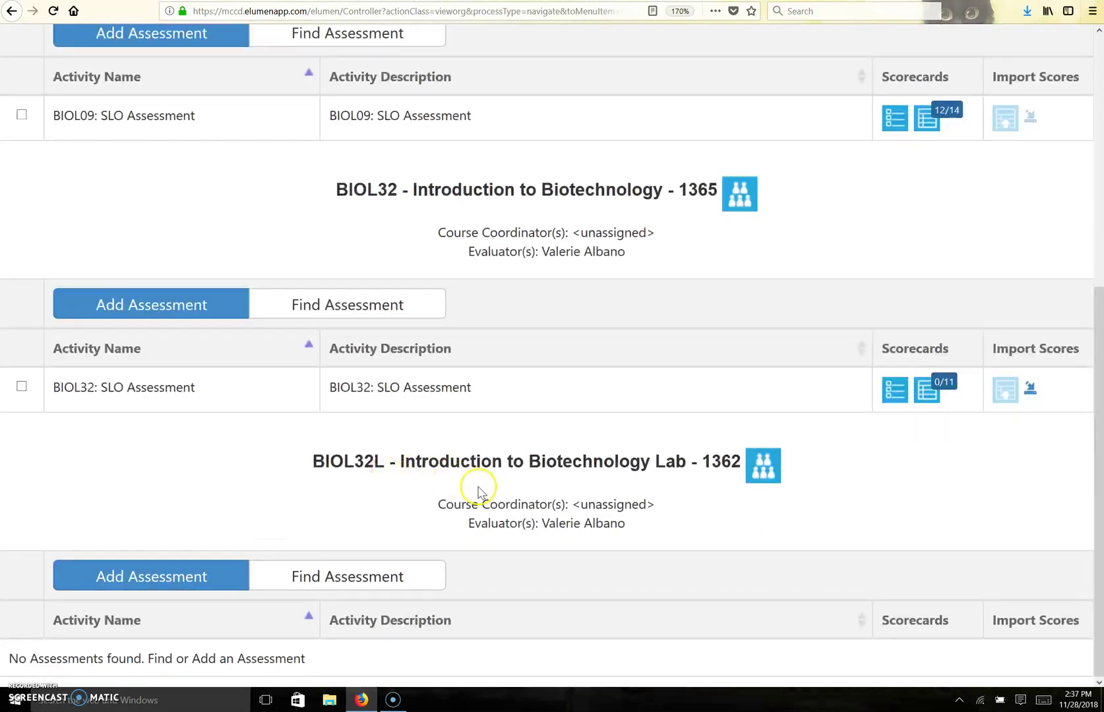
scroll(385, 499, "up", 8)
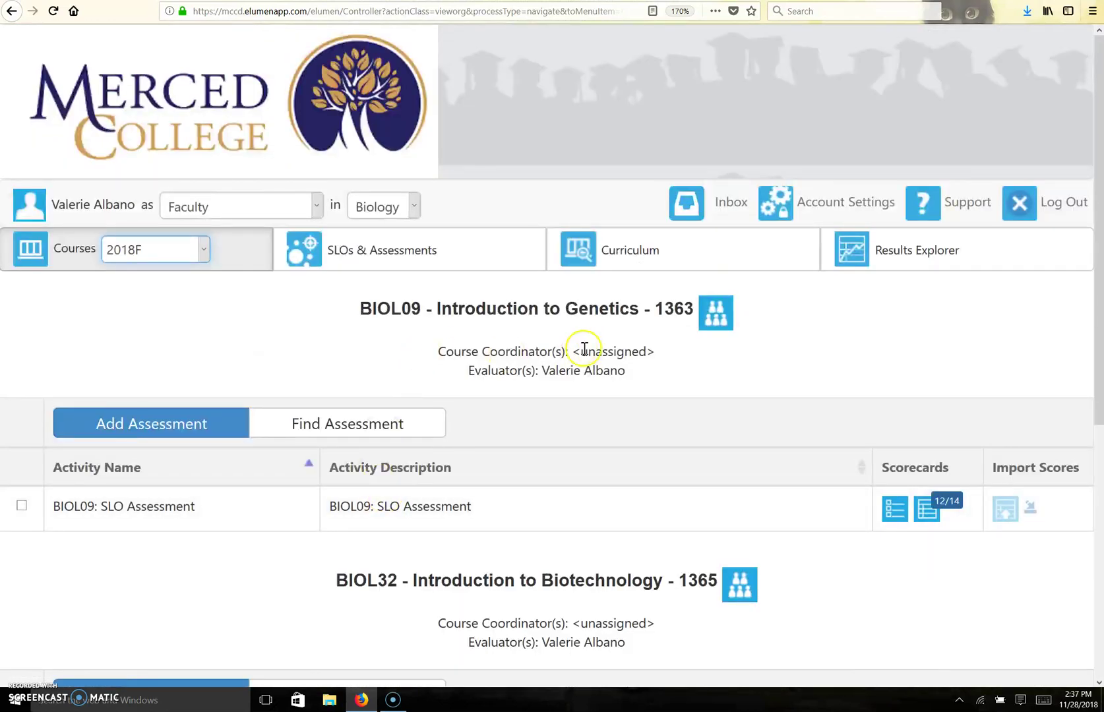
Open the BIOL09: SLO Assessment rubric scorecard and scroll down to its three-SLO rubric.
left_click(716, 333)
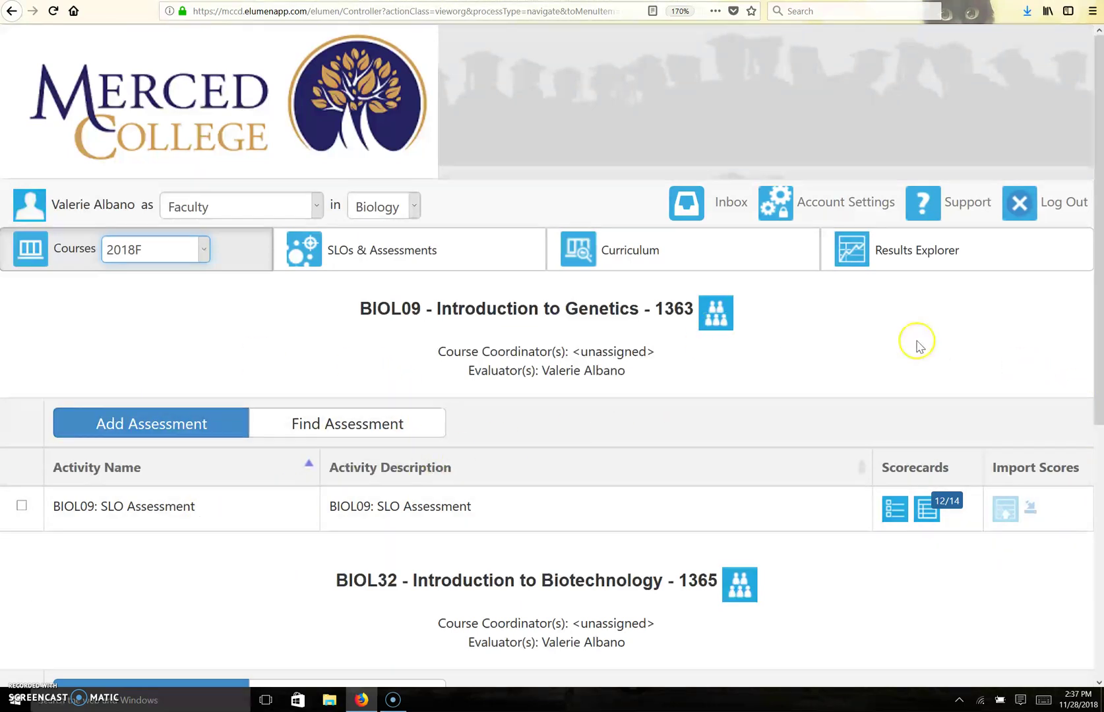
scroll(600, 441, "down", 3)
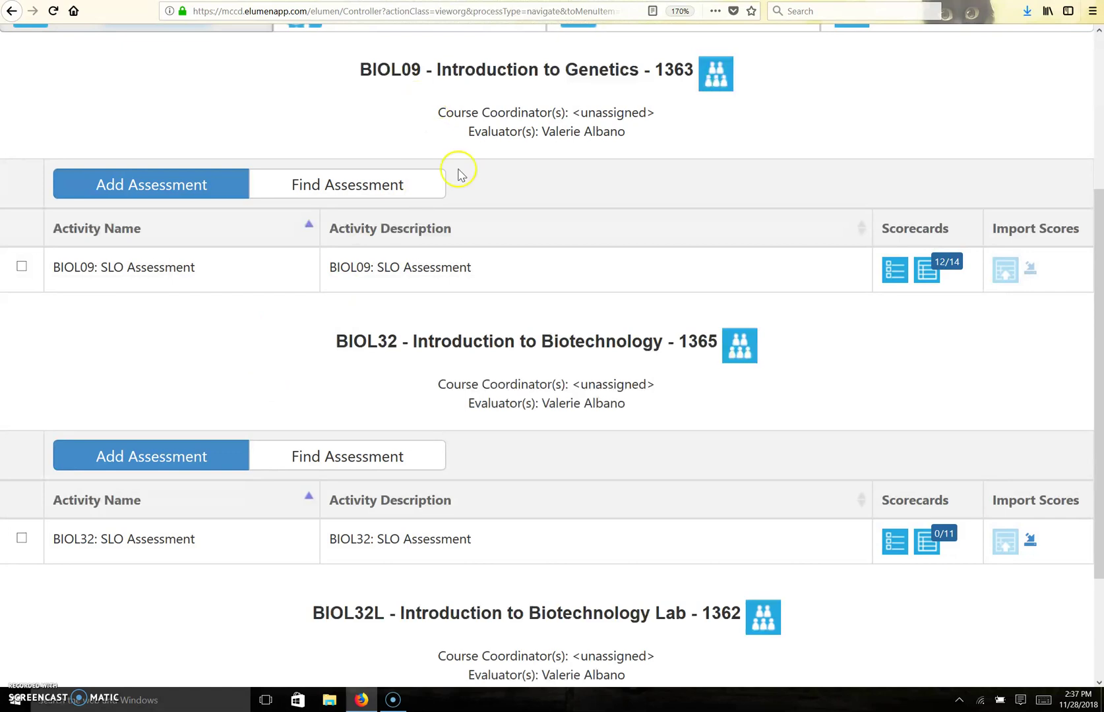
scroll(388, 370, "down", 2)
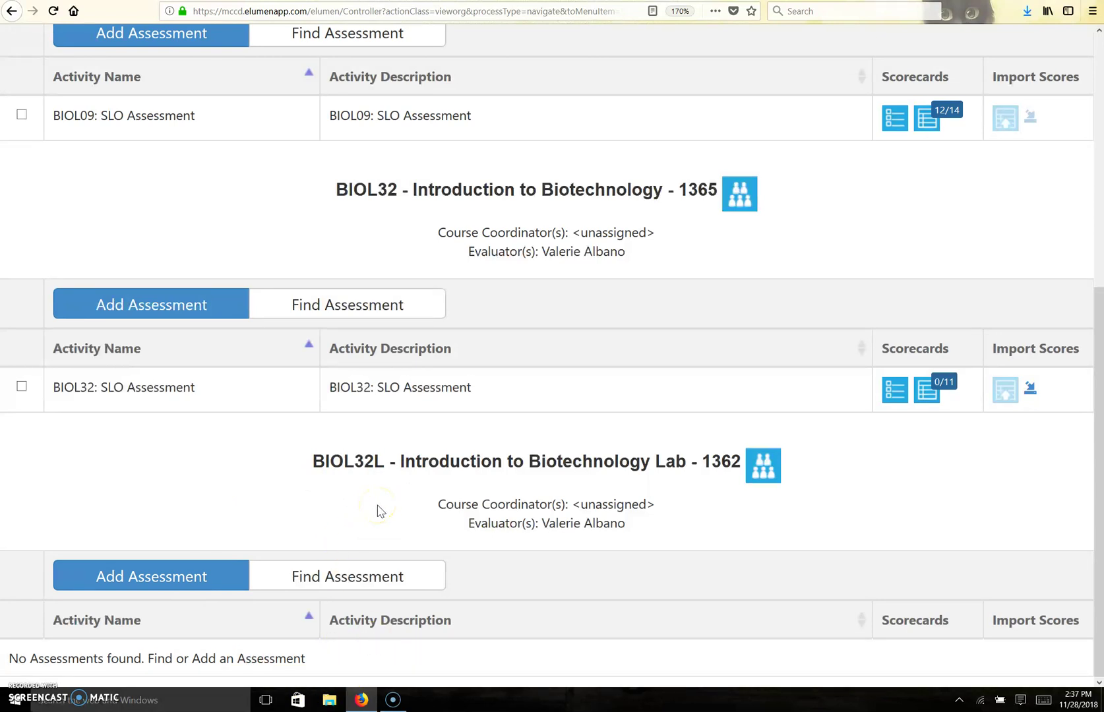
scroll(453, 447, "up", 6)
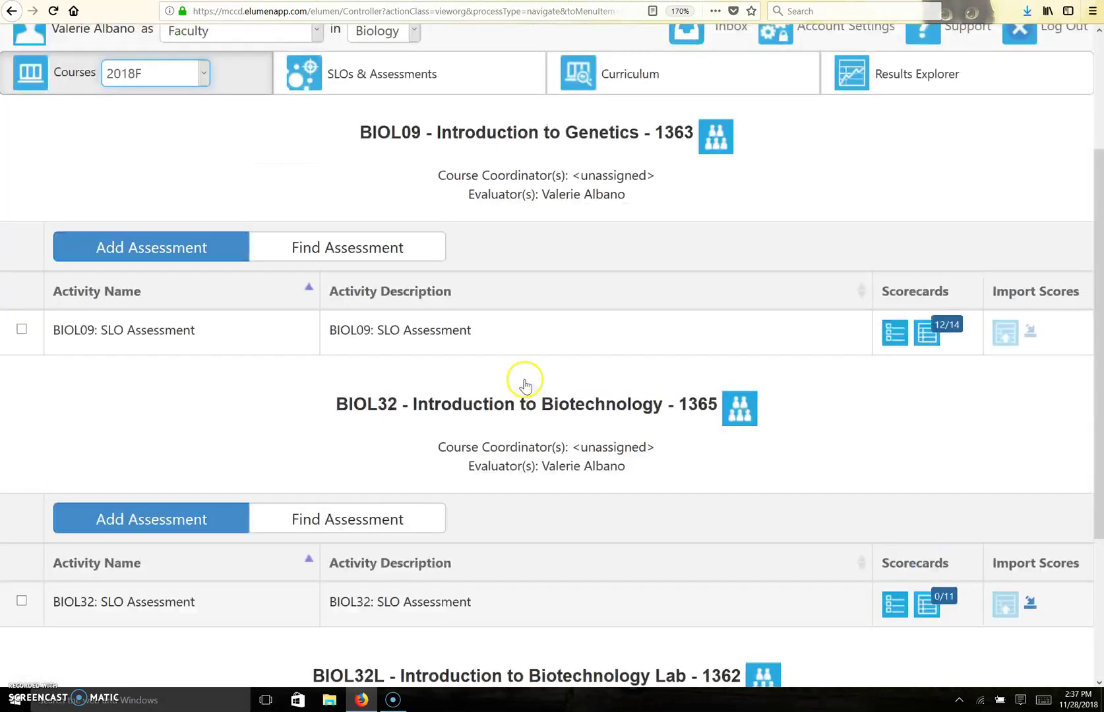
scroll(646, 313, "down", 1)
scroll(656, 305, "down", 2)
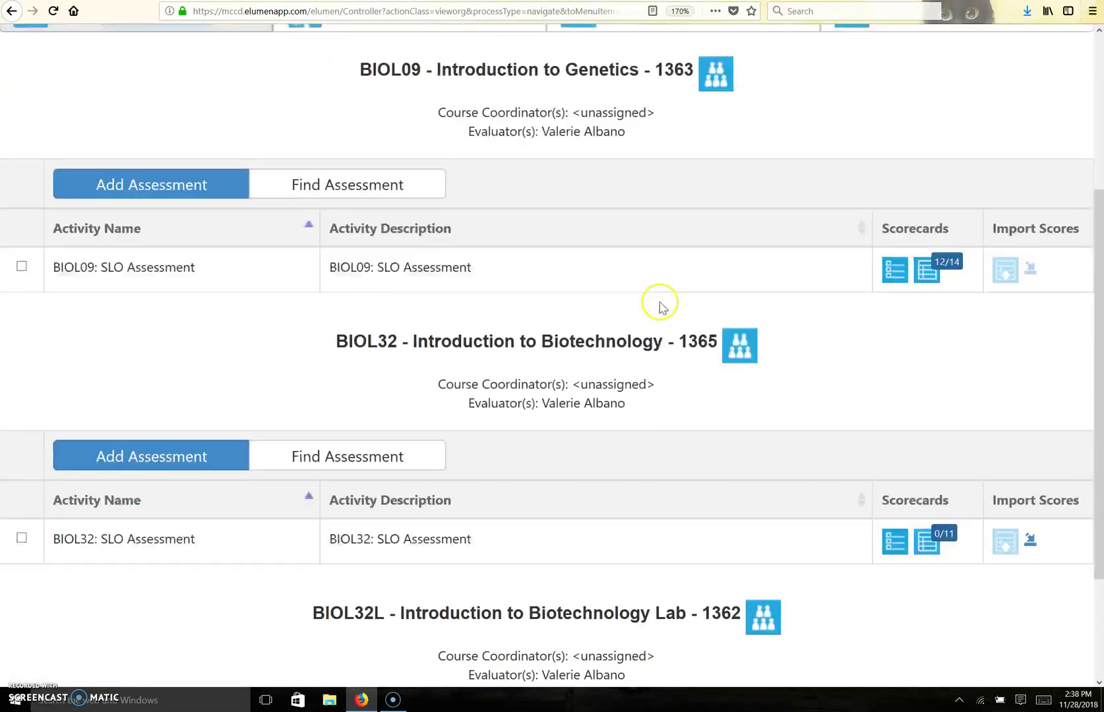
left_click(927, 278)
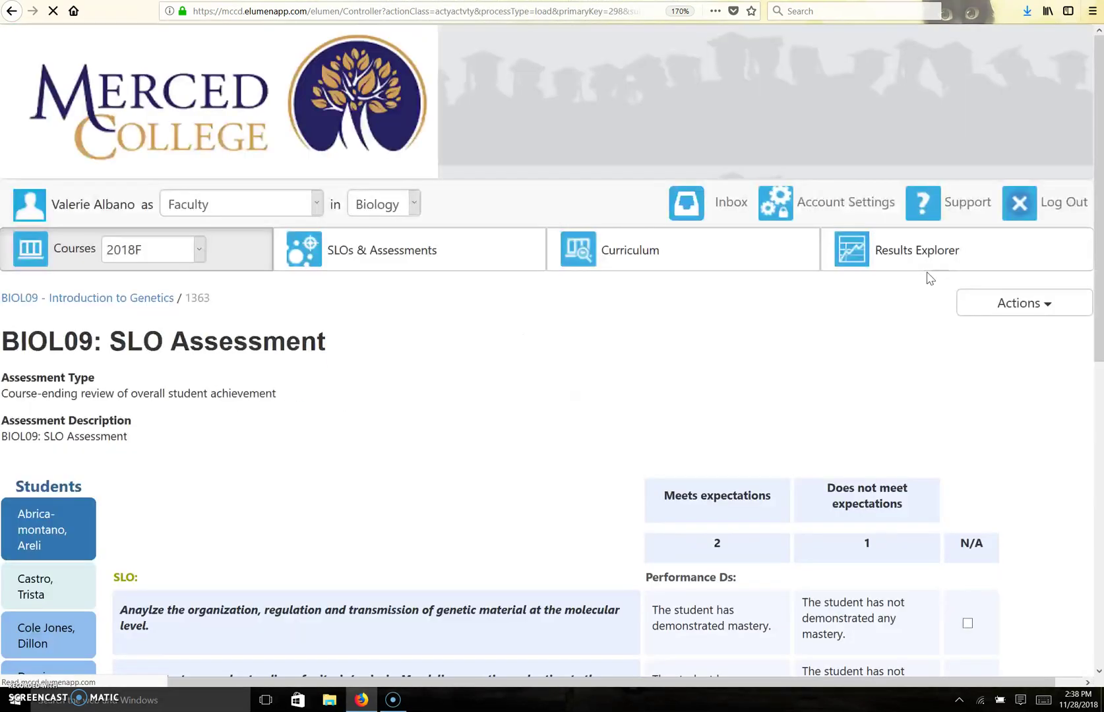
scroll(451, 382, "down", 2)
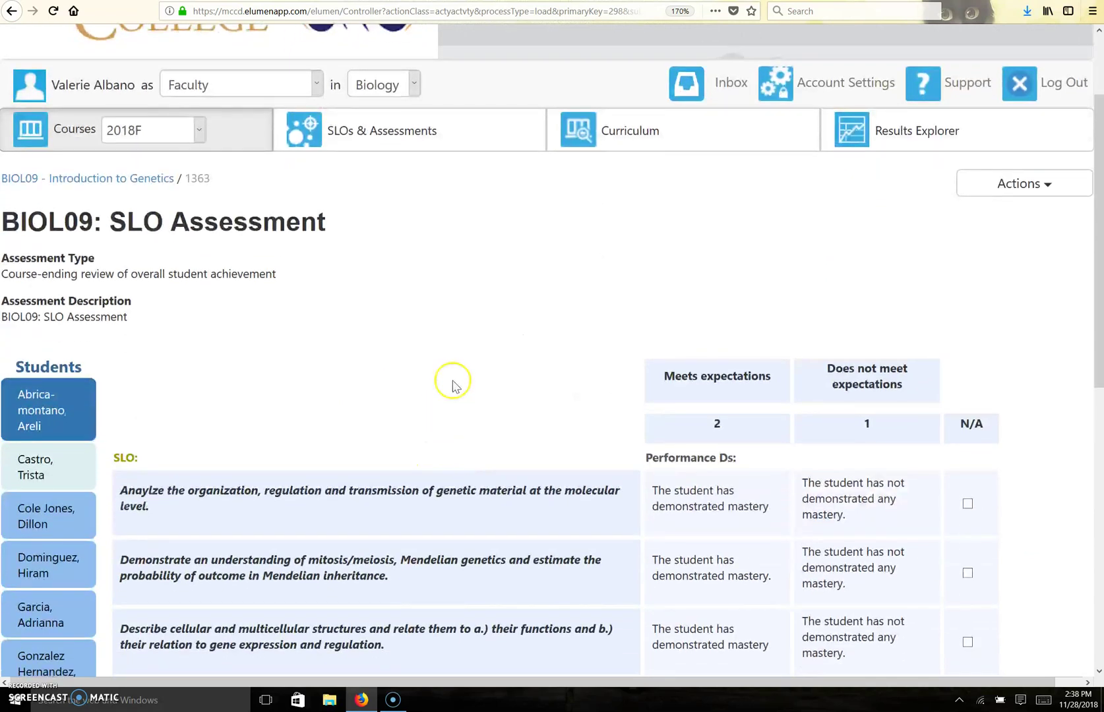
scroll(475, 297, "down", 1)
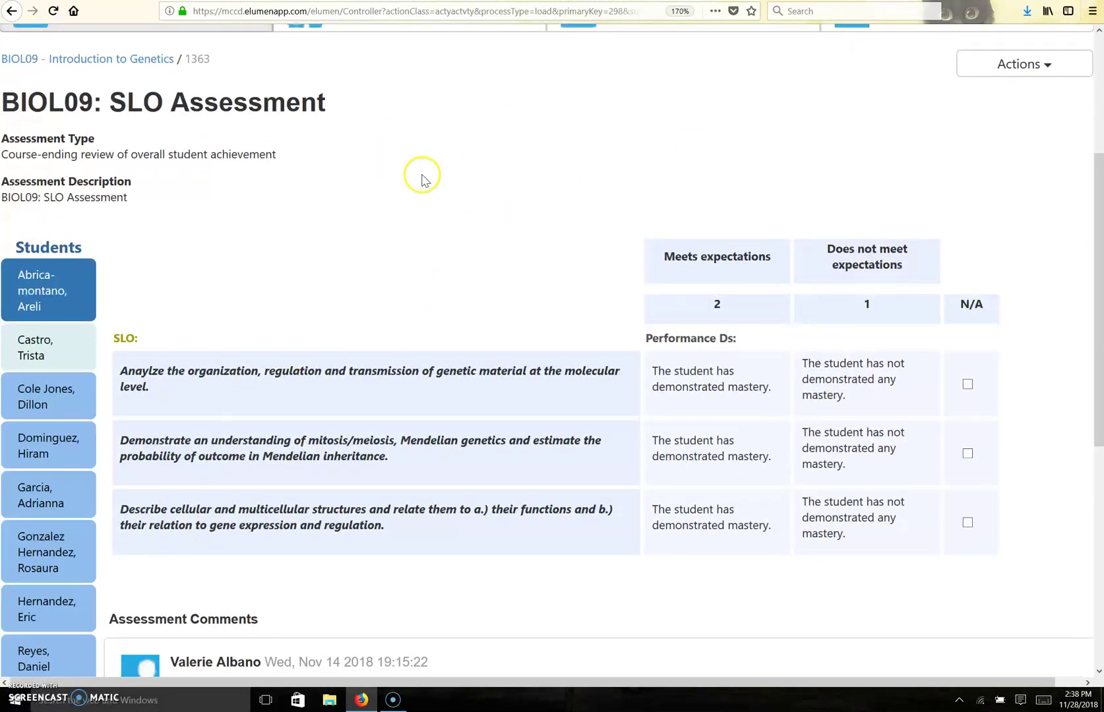
scroll(425, 178, "down", 1)
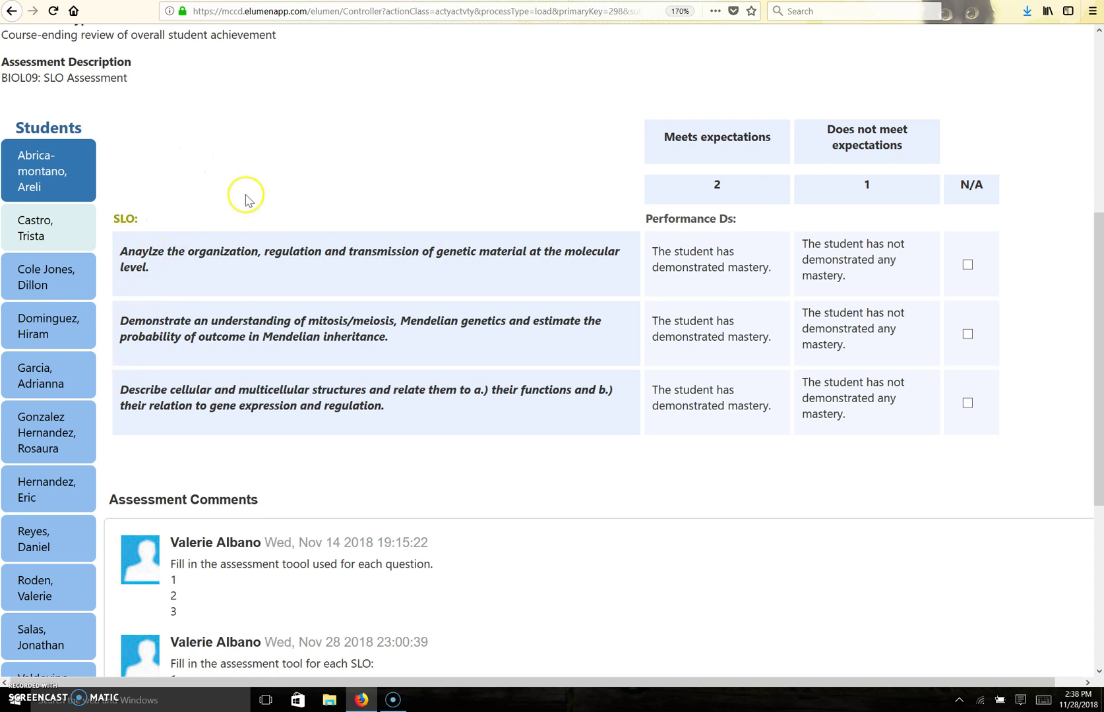
scroll(271, 180, "down", 2)
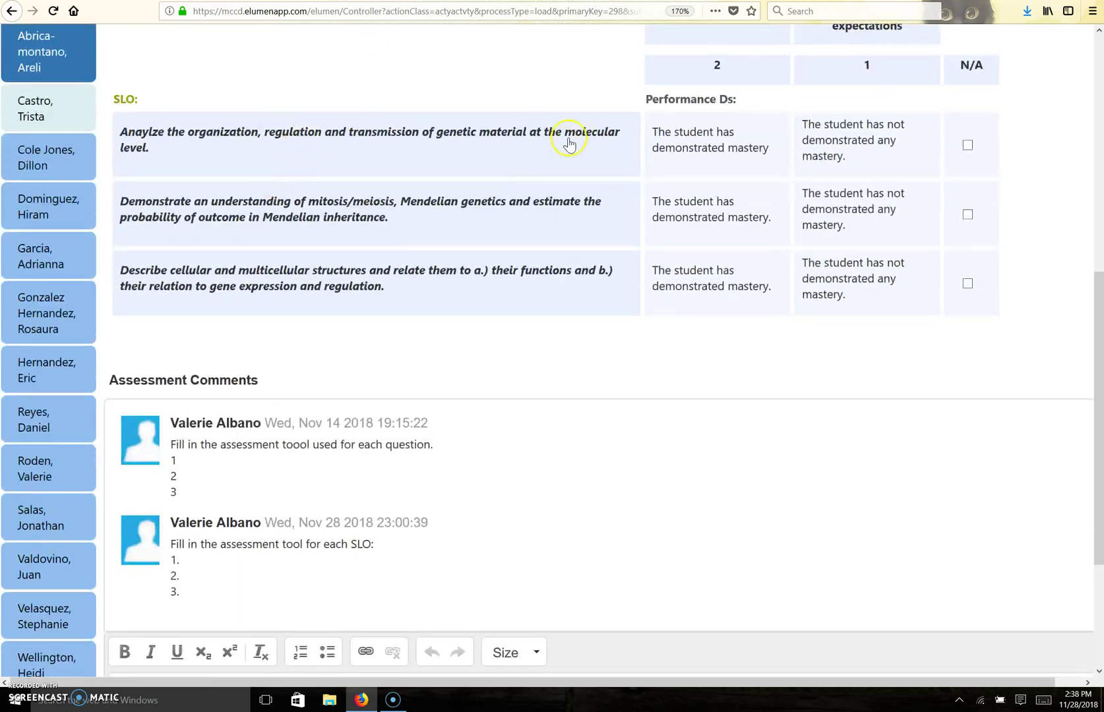
scroll(573, 158, "up", 2)
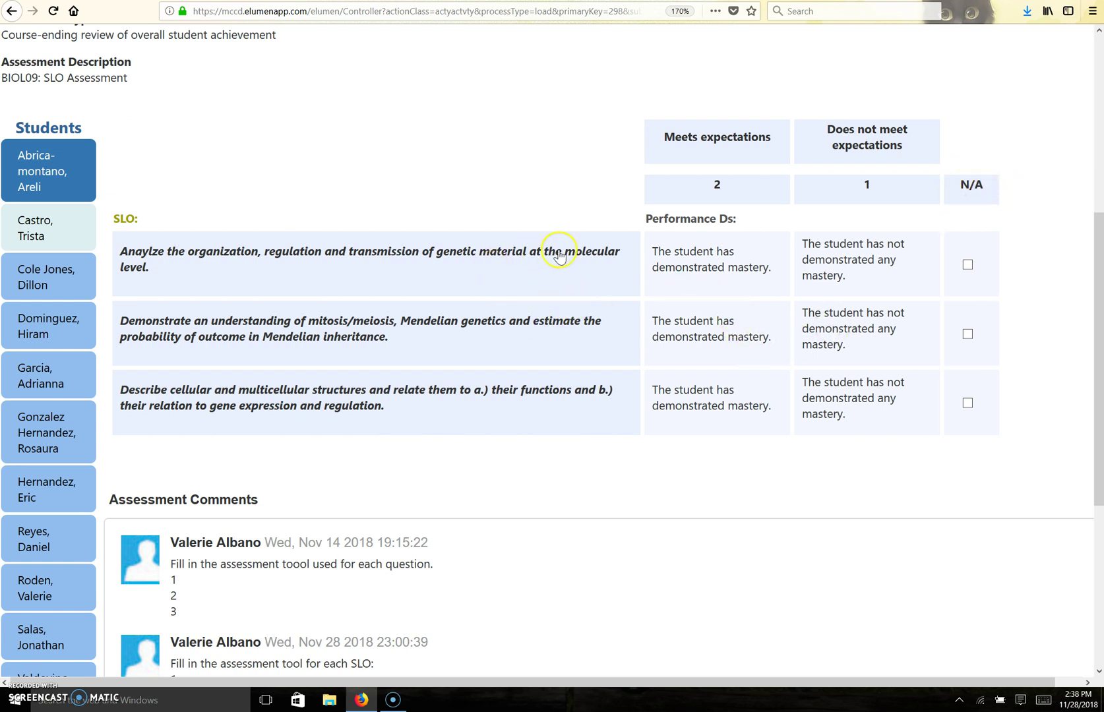
Rate the first student: SLO 1 meets expectations, SLO 2 does not meet, SLO 3 N/A.
left_click(697, 262)
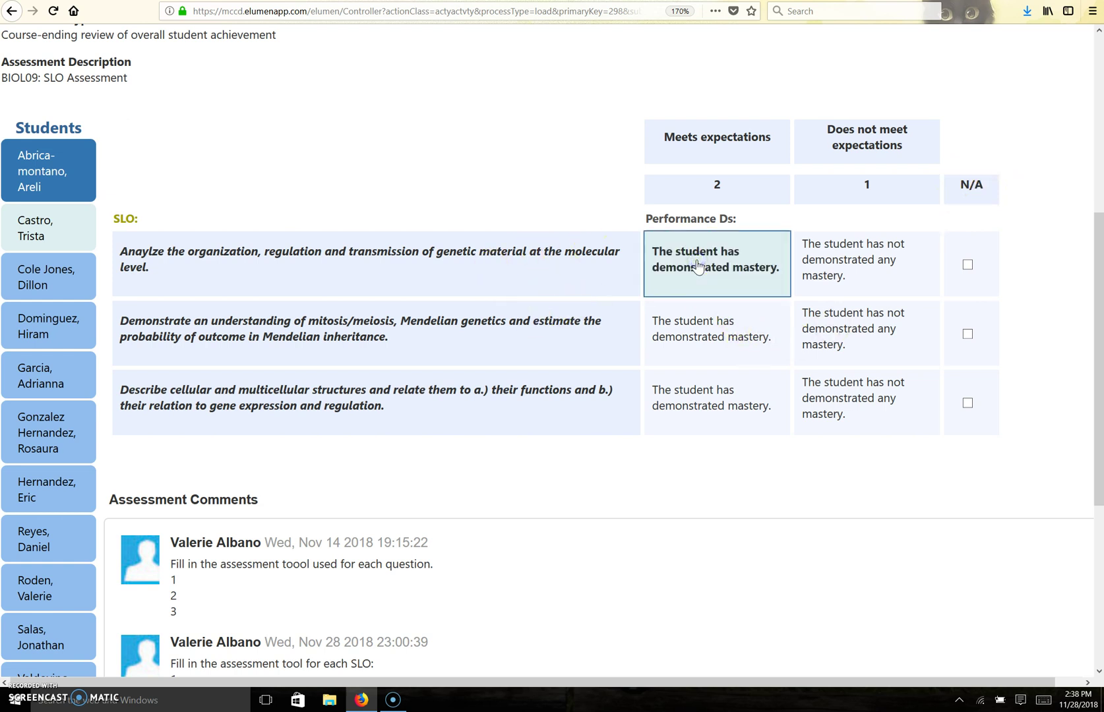
left_click(850, 329)
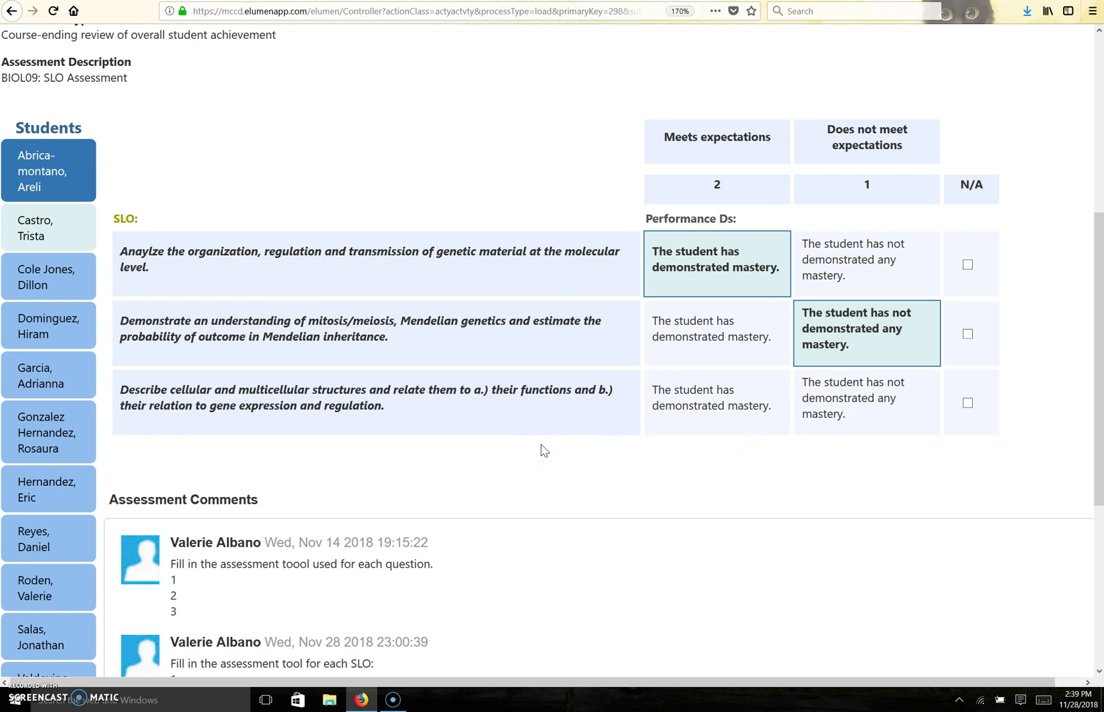
left_click(967, 403)
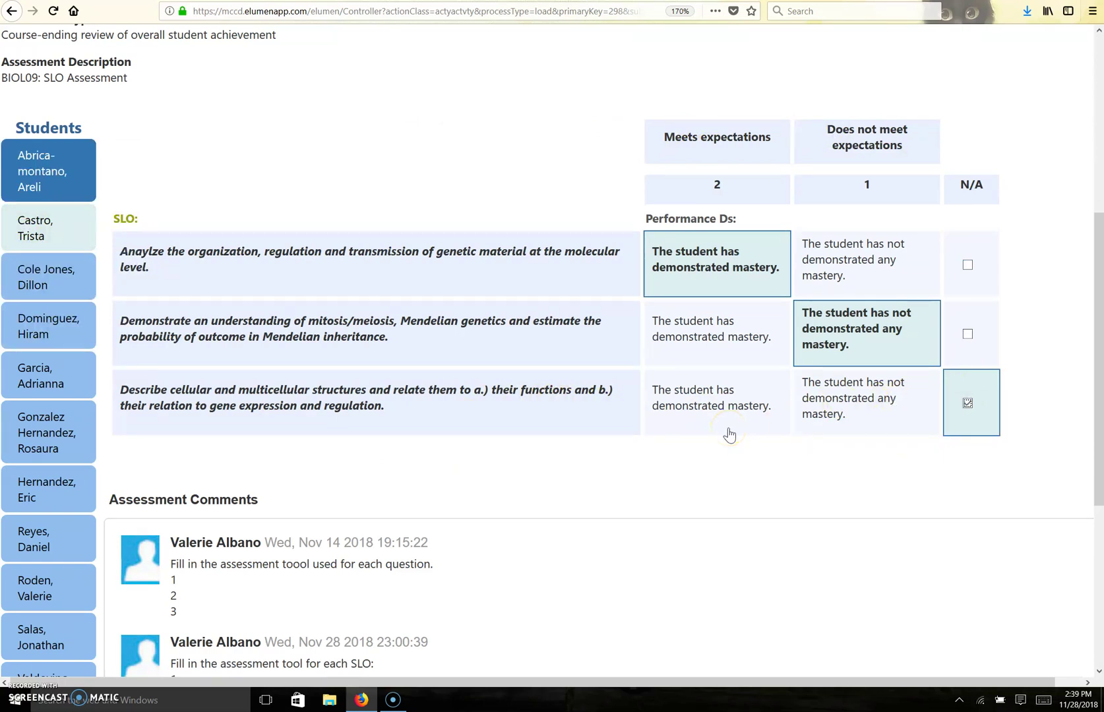
scroll(633, 476, "down", 2)
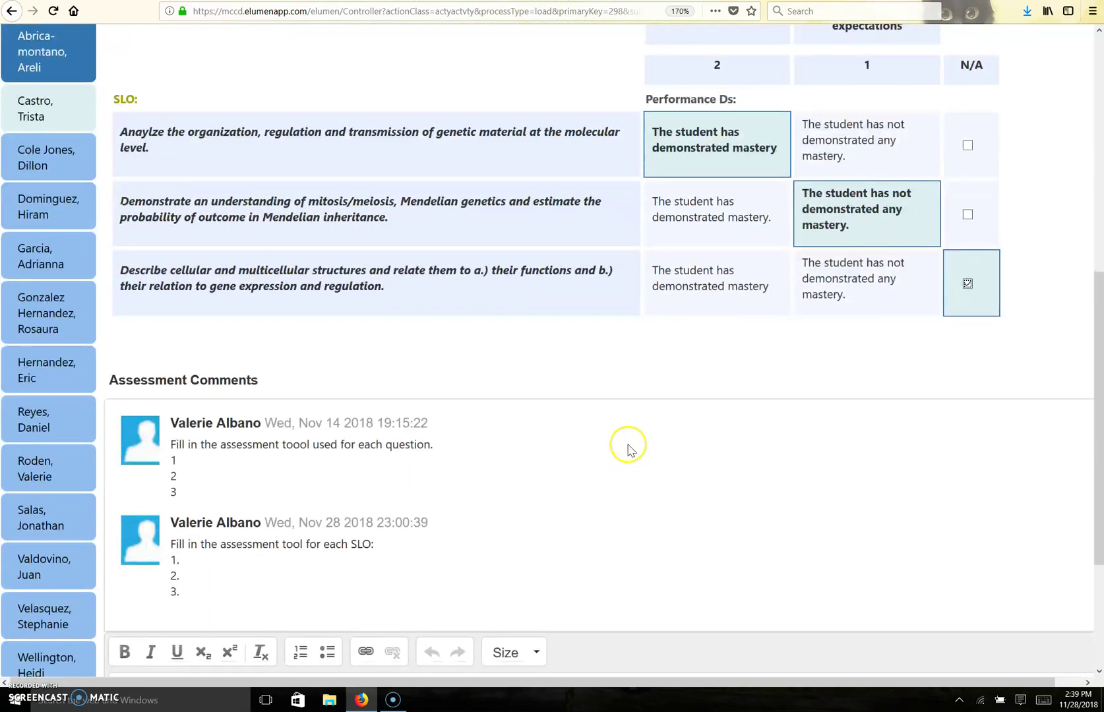
scroll(607, 444, "down", 2)
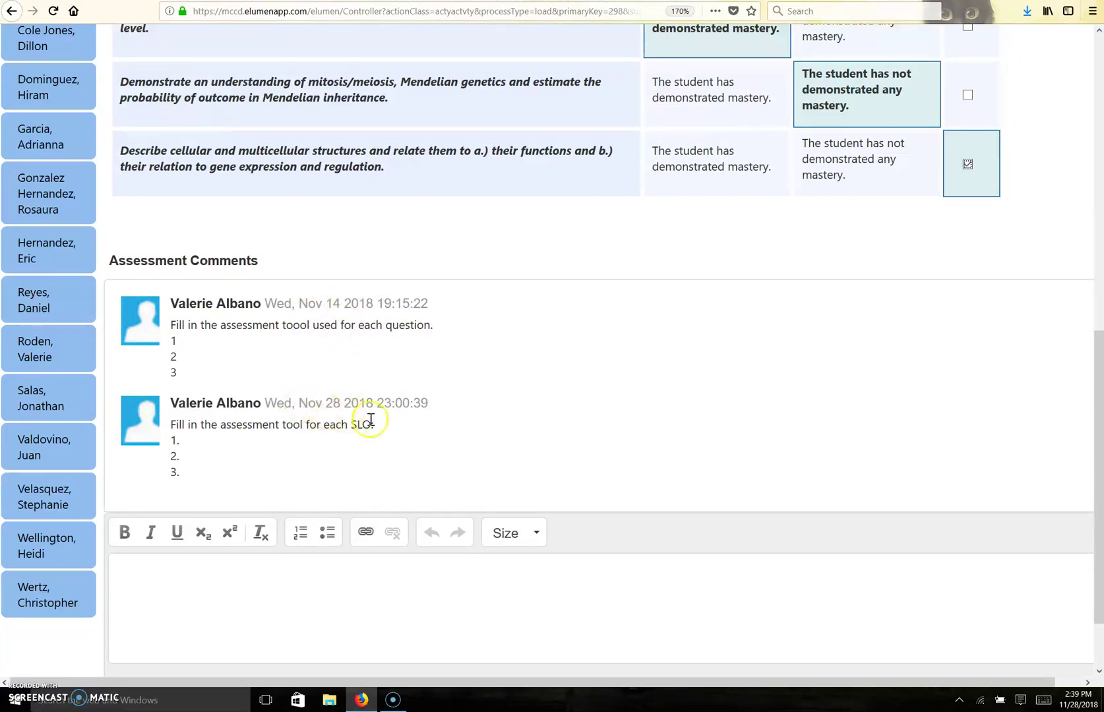
scroll(495, 491, "down", 2)
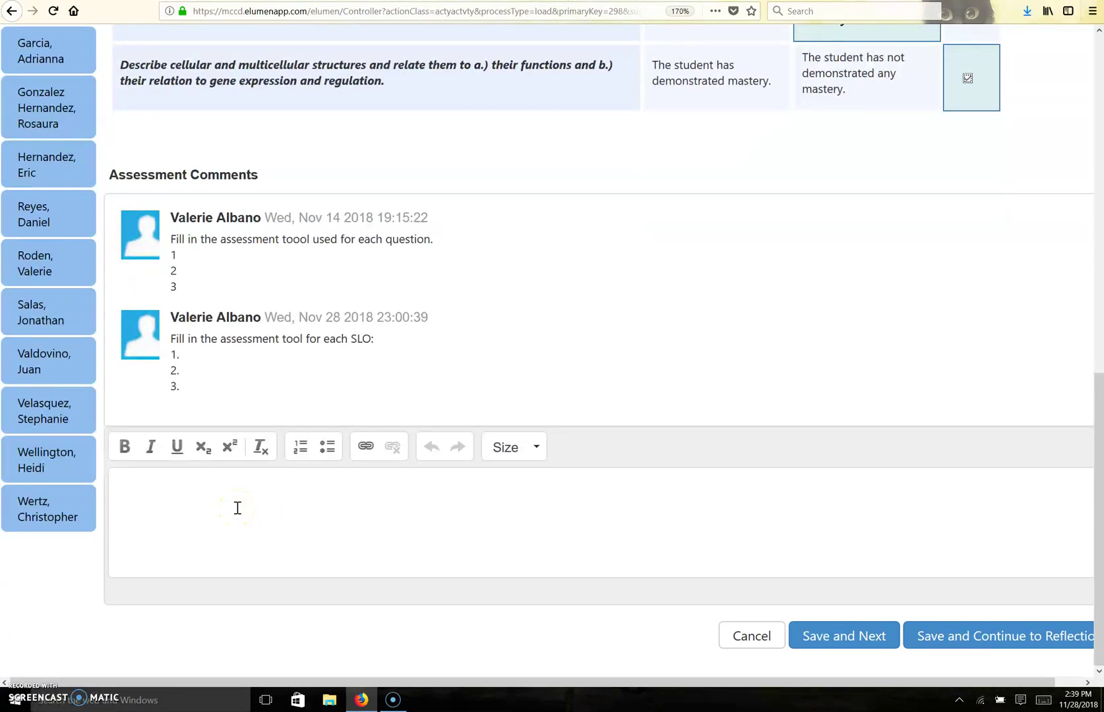
scroll(261, 498, "up", 4)
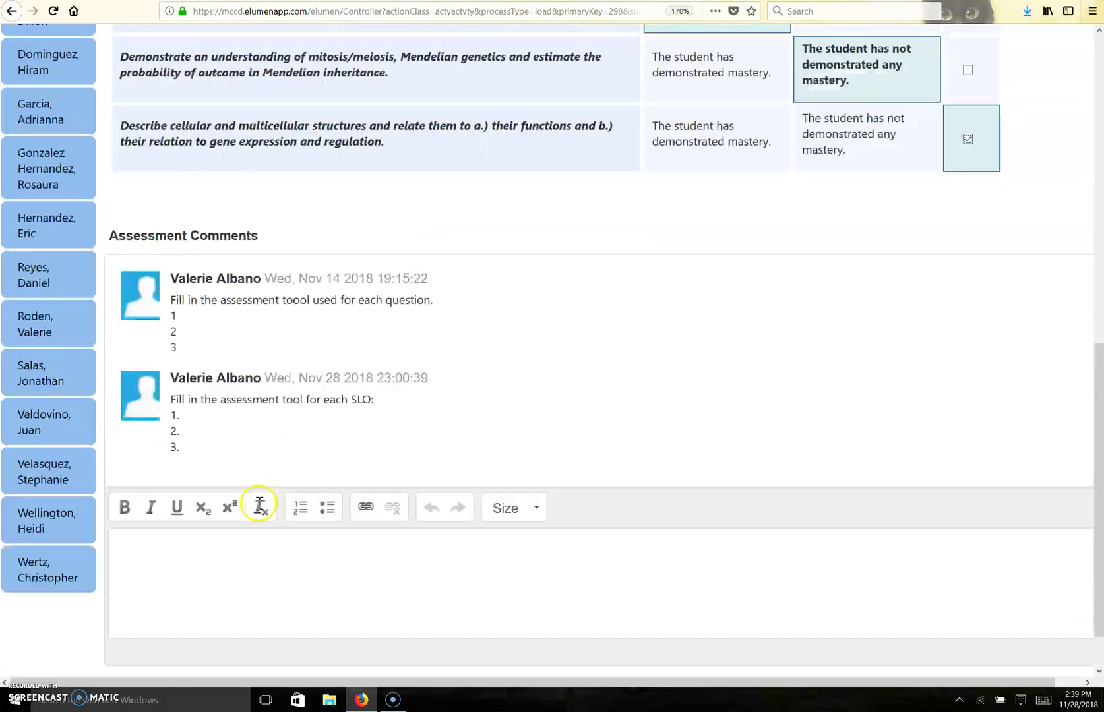
scroll(374, 414, "down", 2)
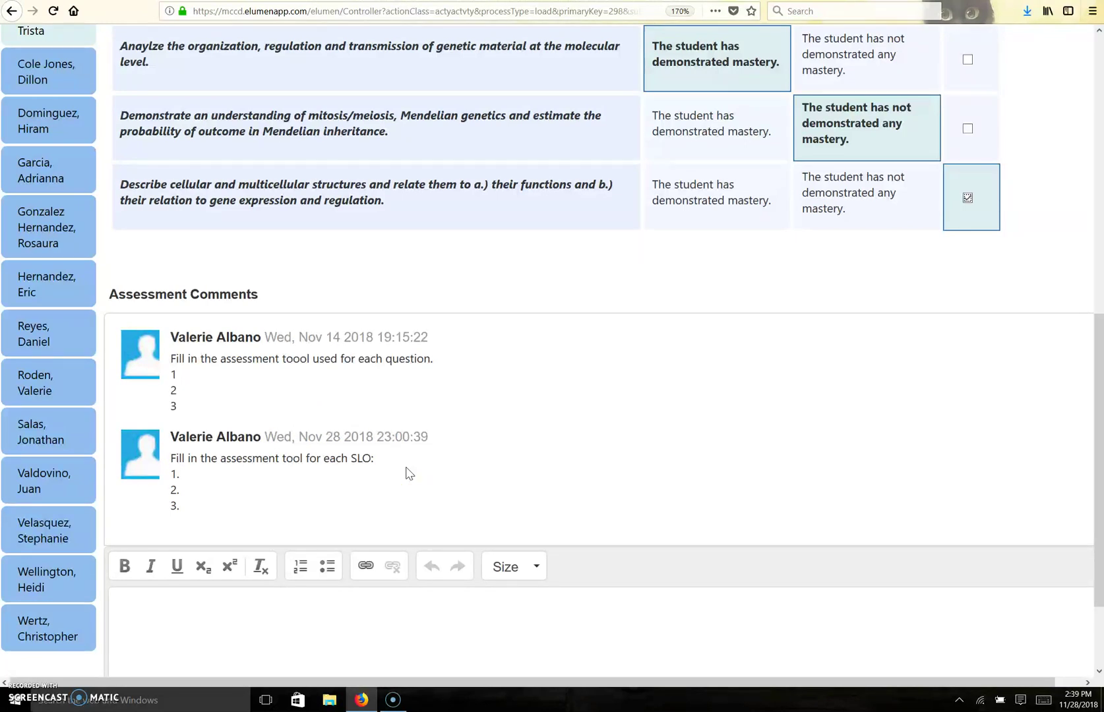
scroll(409, 472, "down", 3)
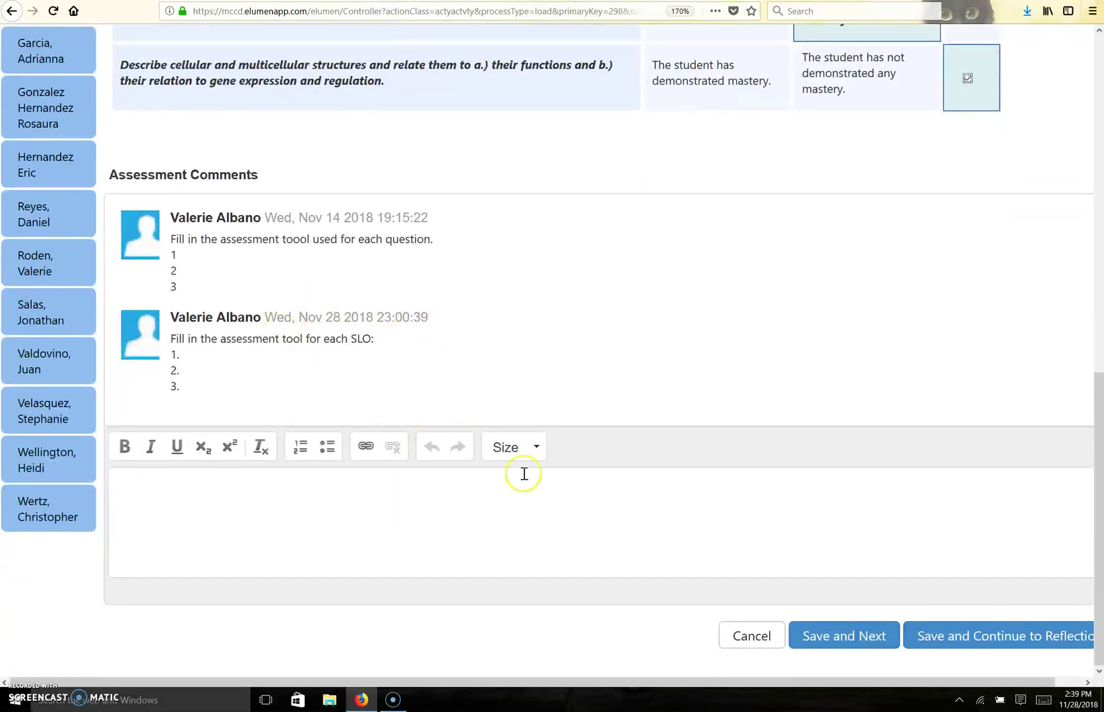
Save and move on, then rate genetic material met, mitosis/meiosis not met, cellular structures met.
left_click(820, 638)
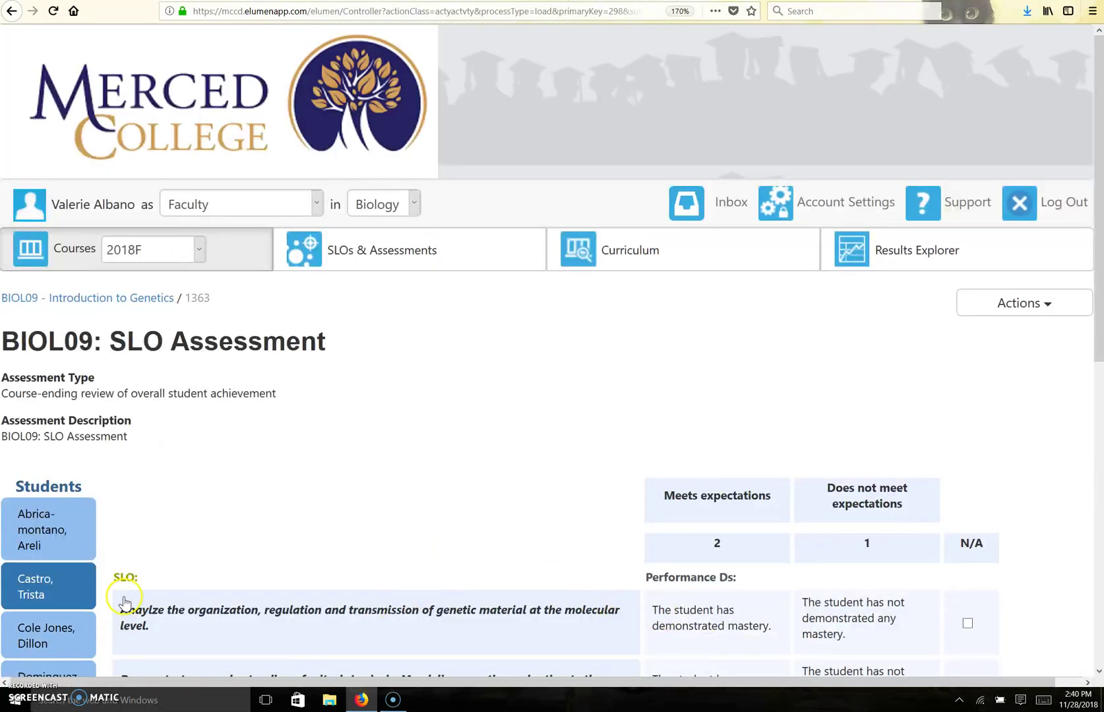
scroll(271, 525, "down", 3)
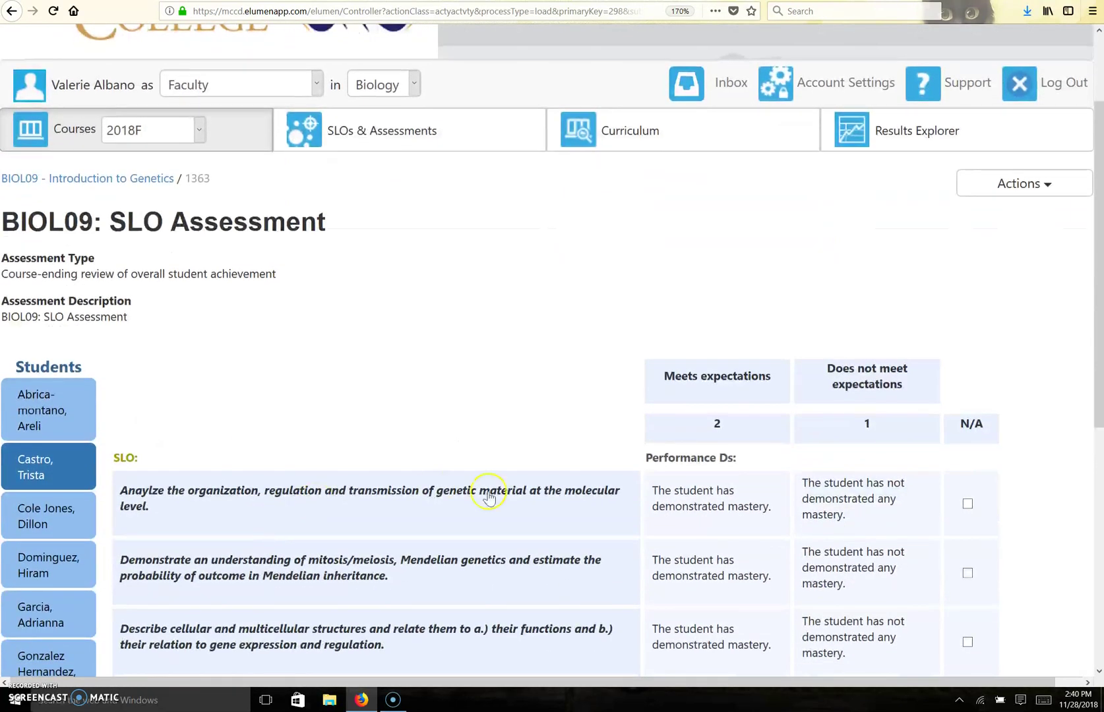
left_click(656, 488)
scroll(686, 422, "down", 5)
left_click(817, 346)
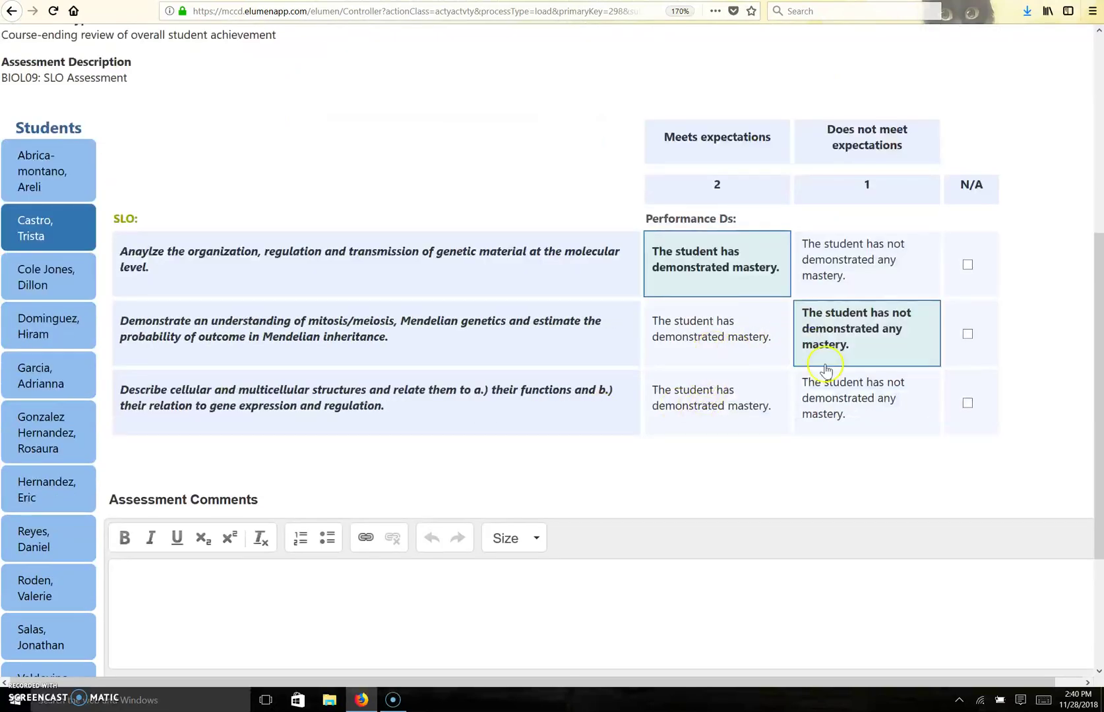
left_click(754, 400)
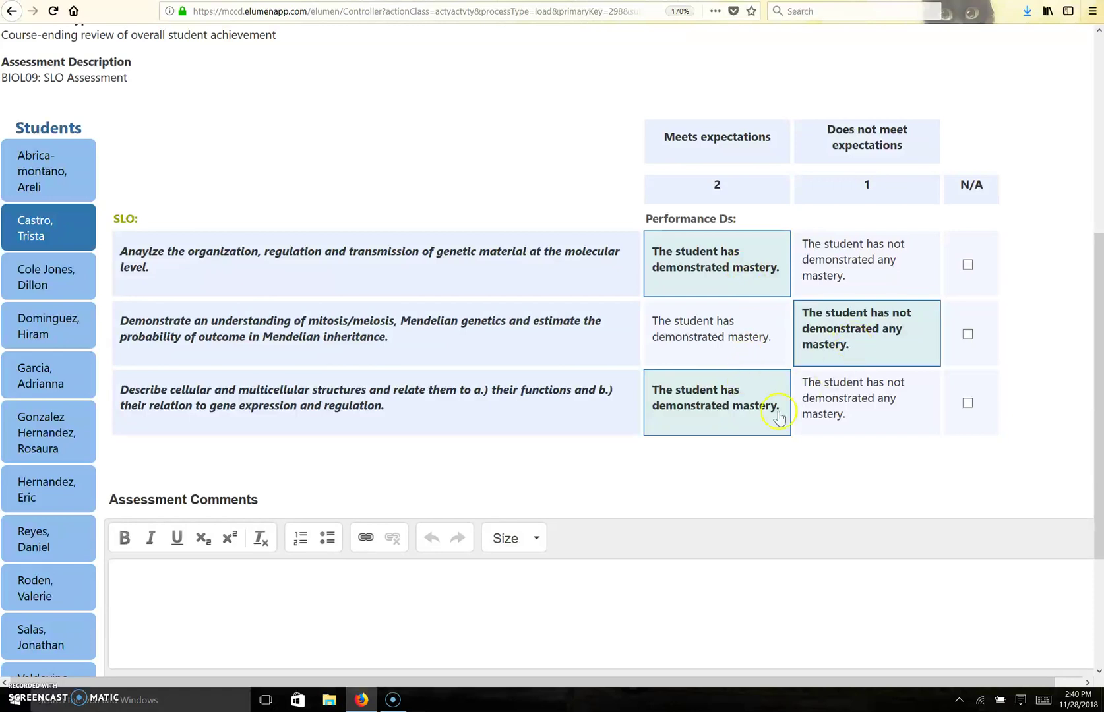
scroll(503, 498, "down", 3)
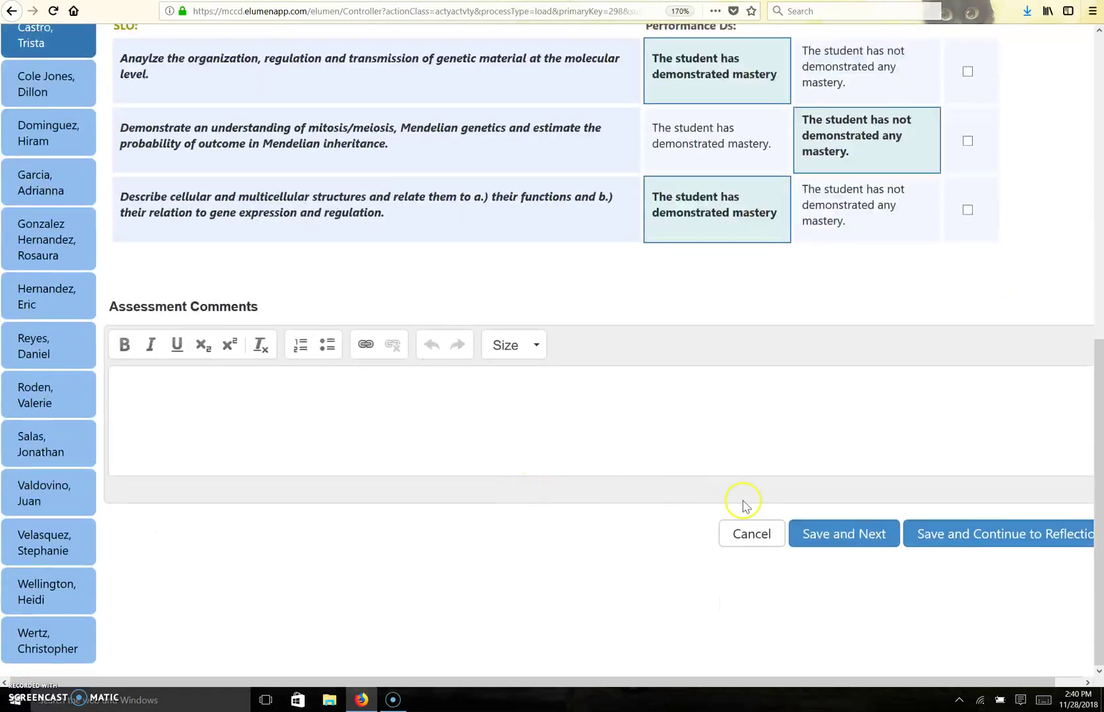
Save that student, then save the last student's scores with two SLOs met and third N/A.
left_click(837, 532)
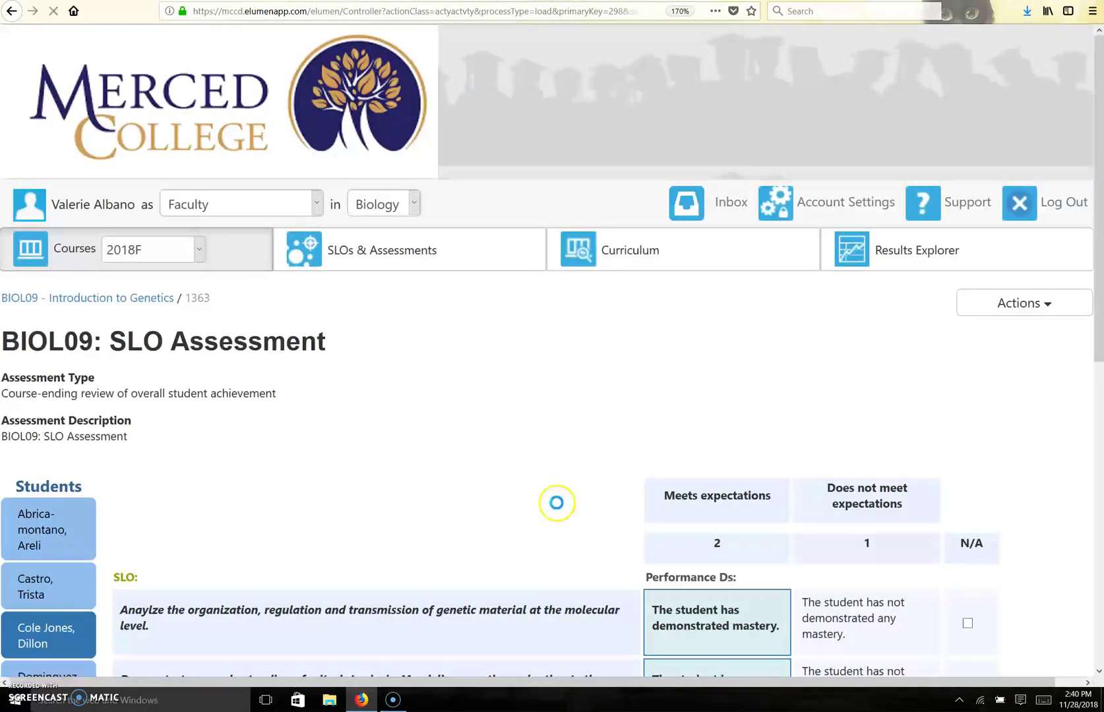
scroll(557, 503, "down", 5)
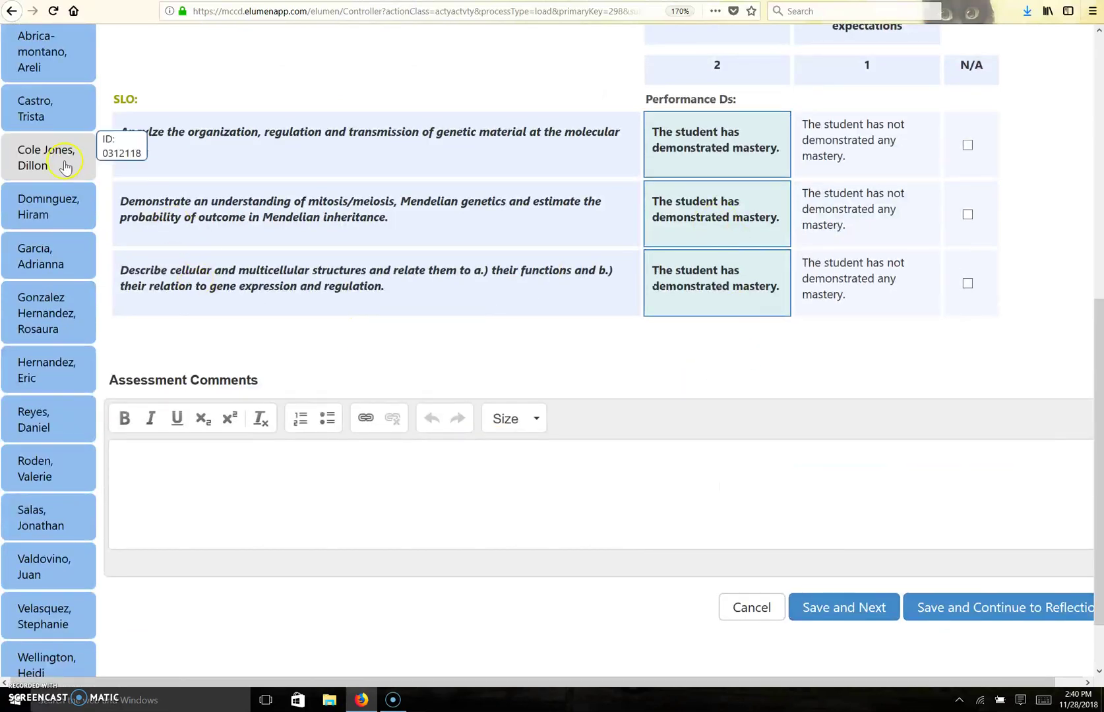
scroll(33, 567, "down", 2)
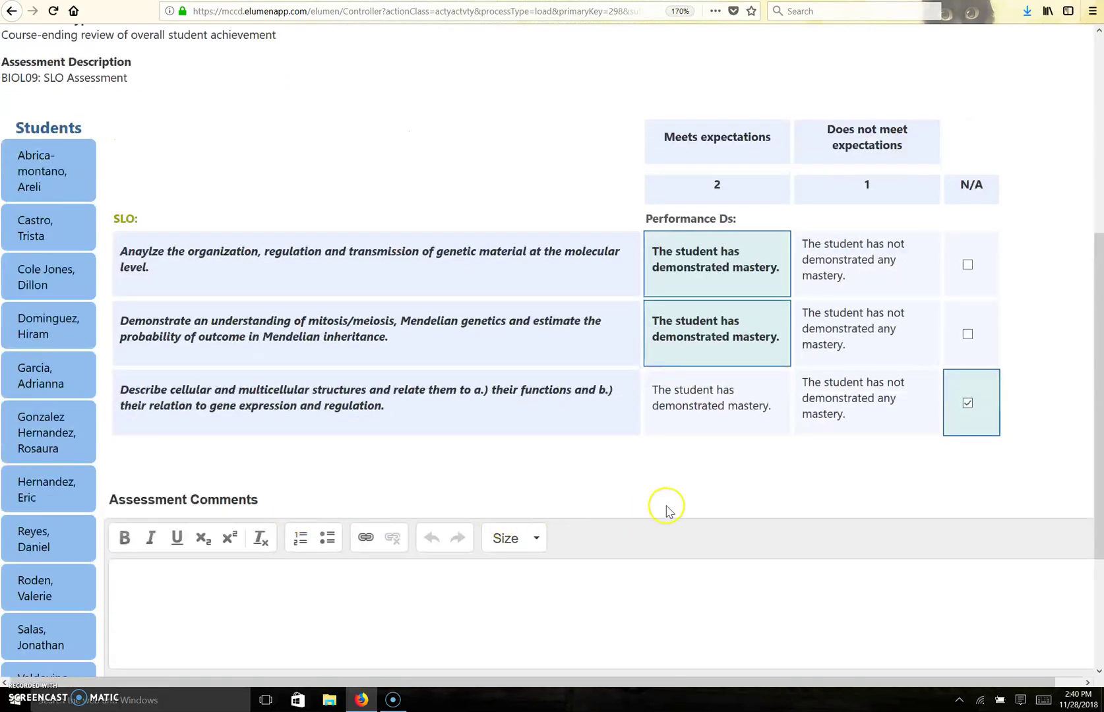
scroll(586, 527, "down", 3)
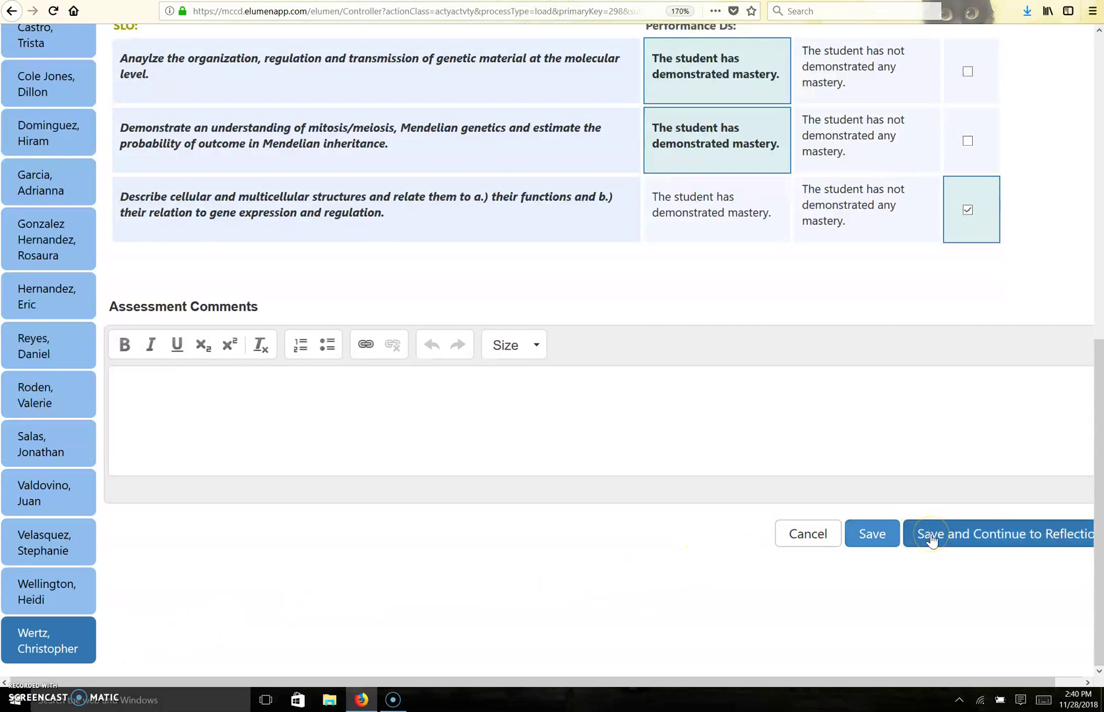
left_click(877, 535)
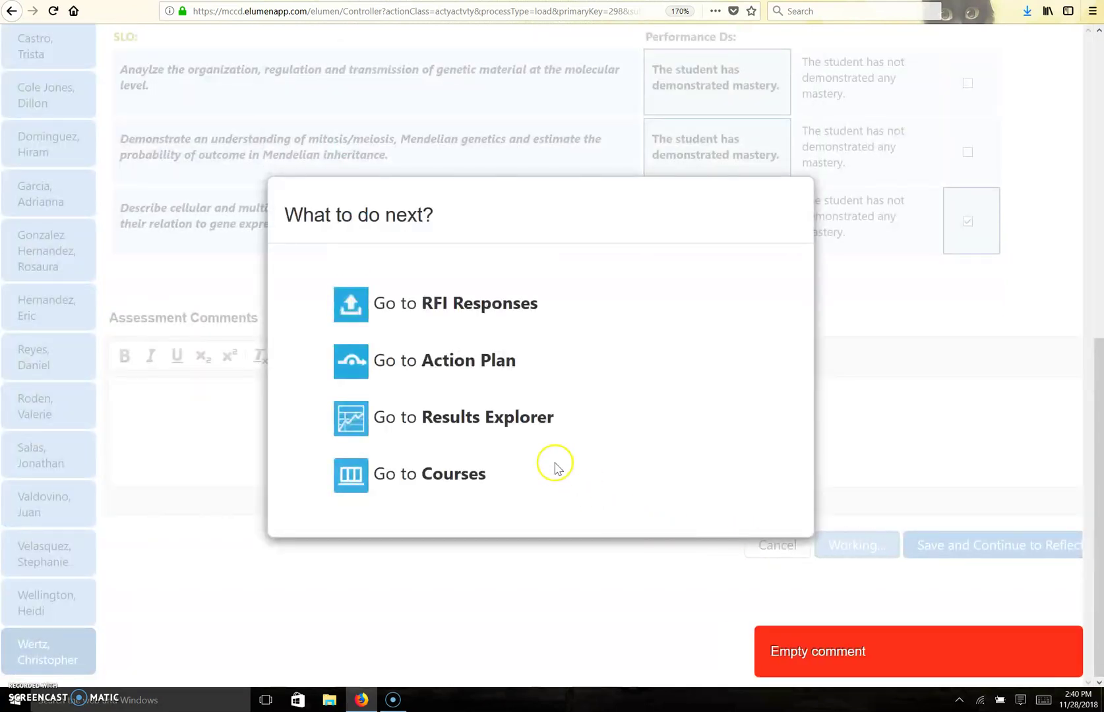
Open the Results Explorer and toggle section 1363 off and back on in the Sections list.
left_click(541, 426)
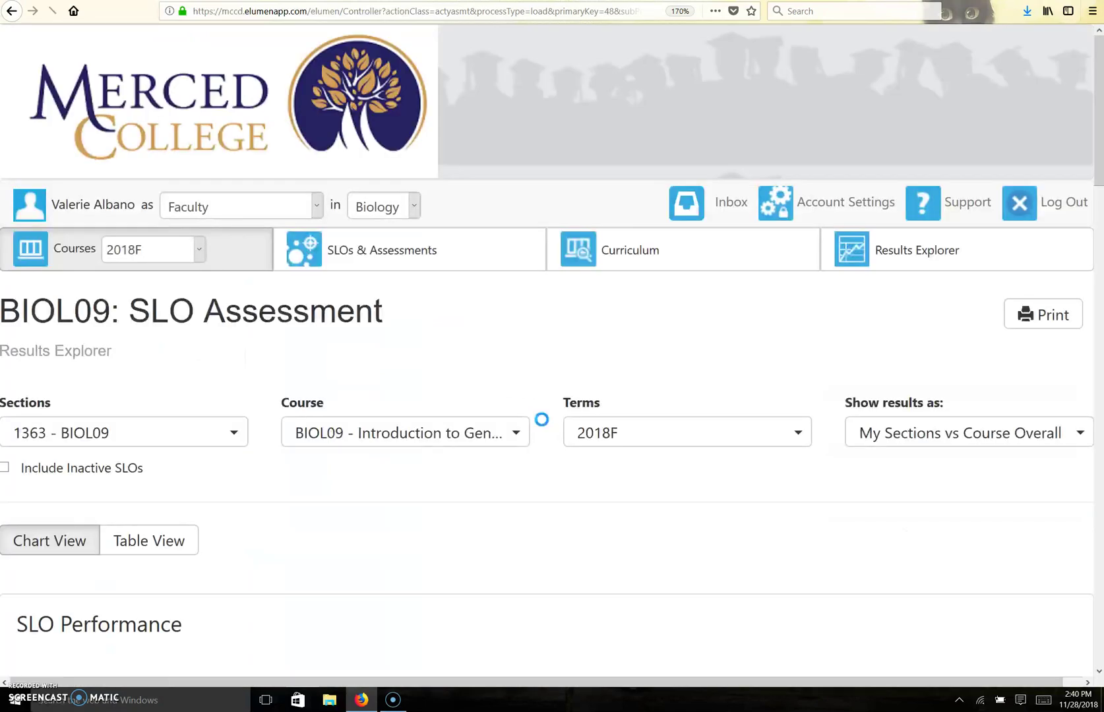
scroll(322, 532, "down", 2)
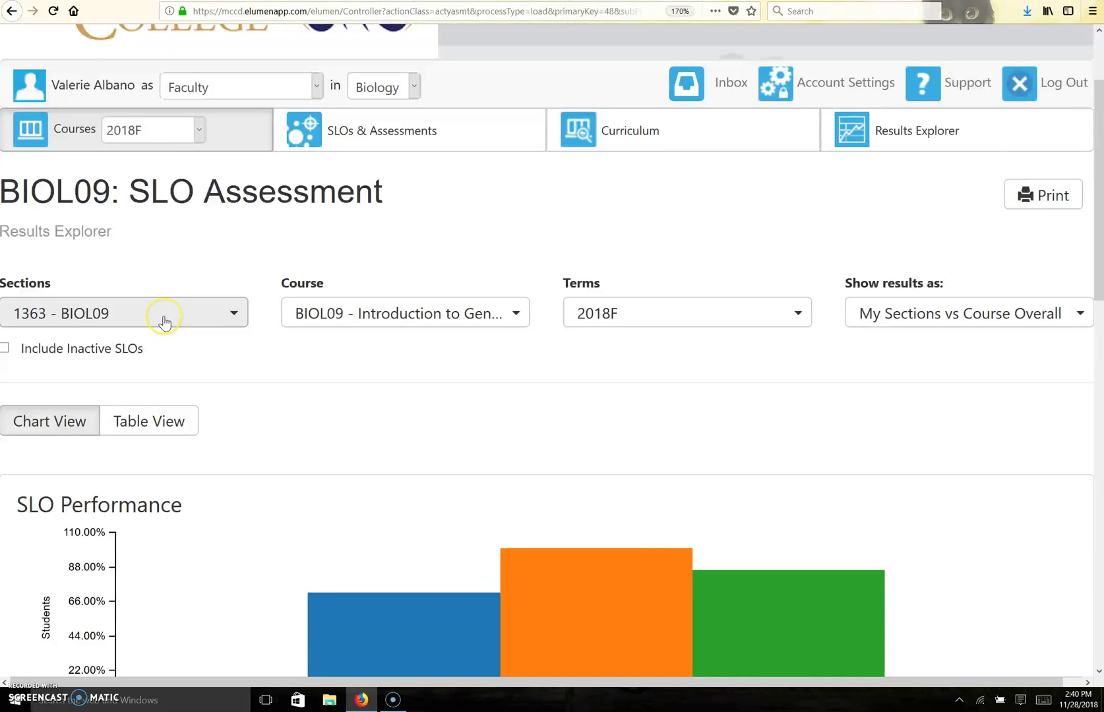
left_click(195, 327)
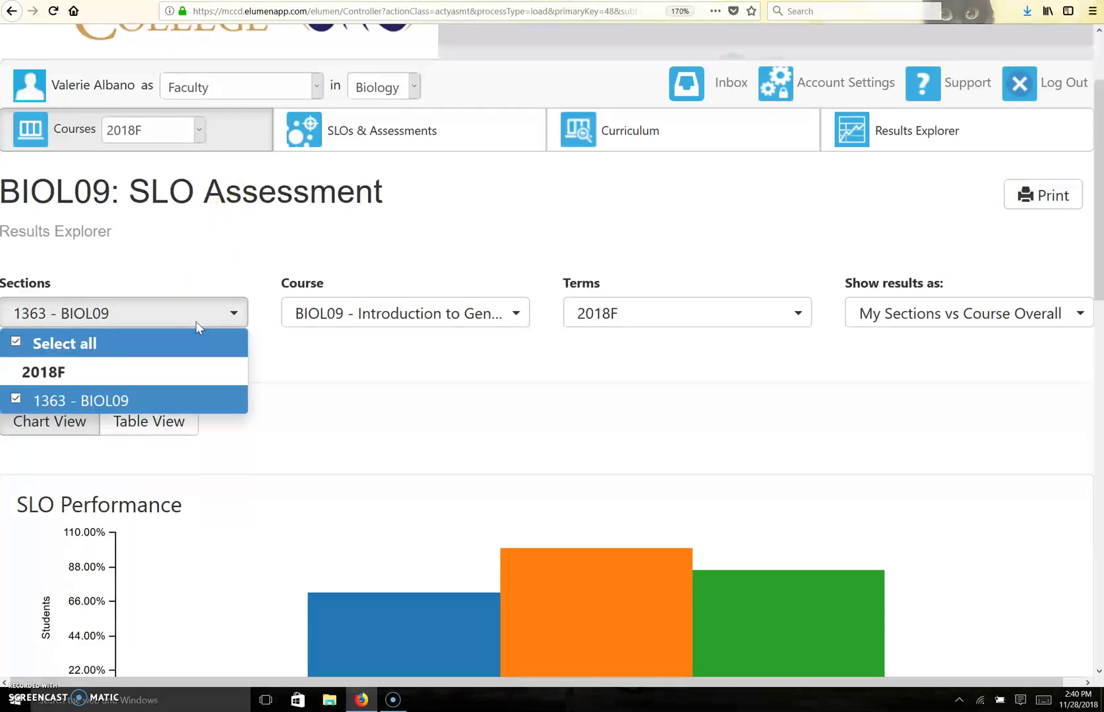
left_click(159, 393)
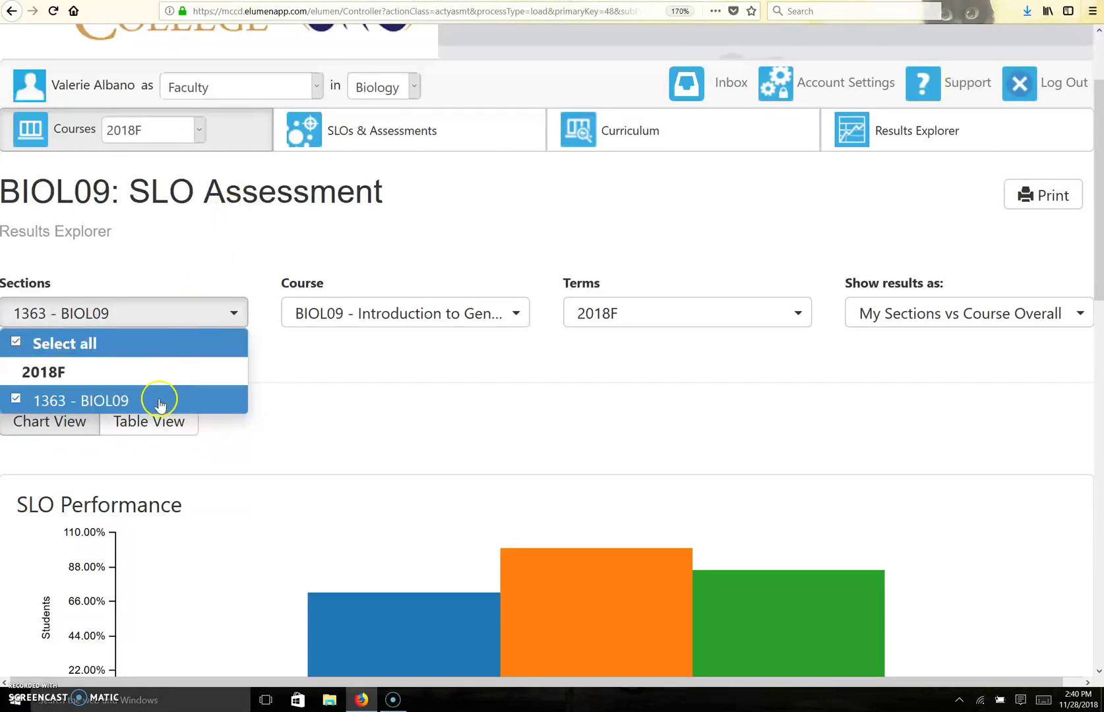
left_click(16, 401)
left_click(19, 342)
left_click(285, 377)
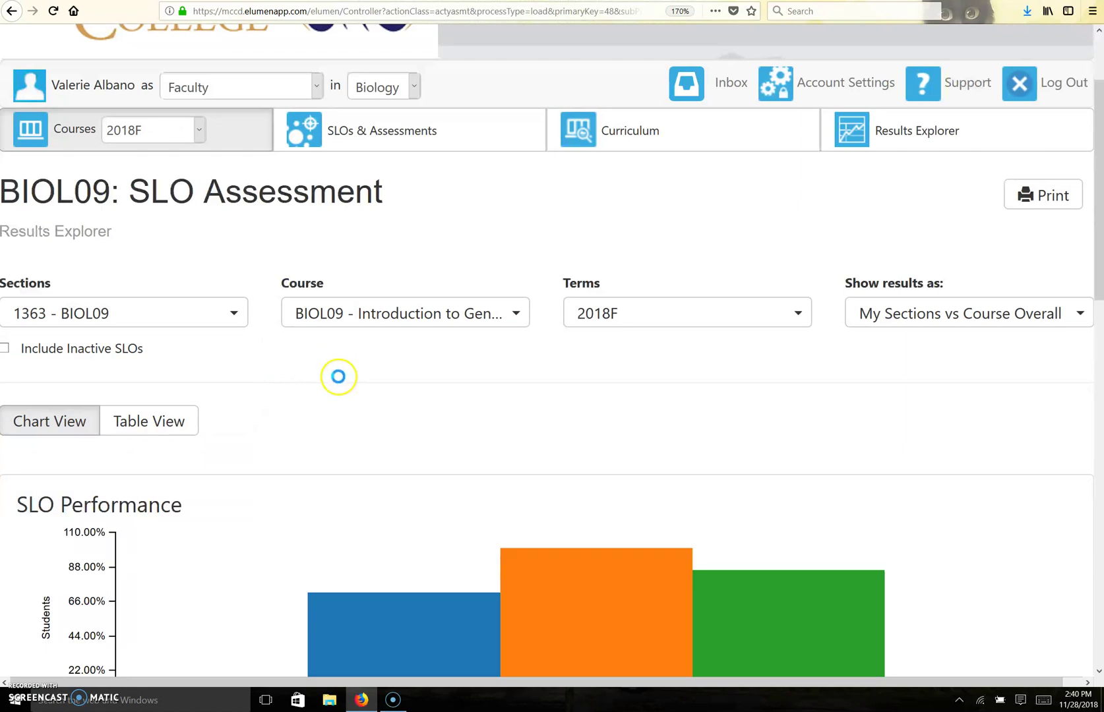
Inspect the SLO chart values, including 71.43% meeting the mitosis/meiosis SLO.
scroll(338, 375, "down", 5)
scroll(339, 382, "down", 1)
scroll(279, 378, "up", 2)
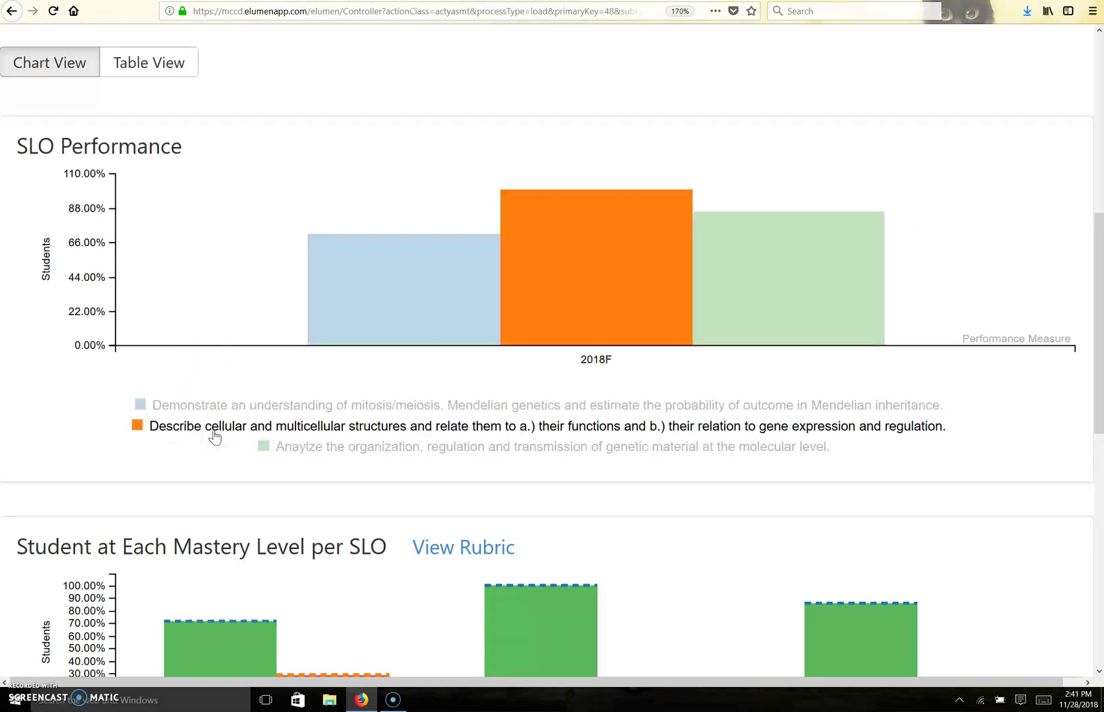
left_click(267, 448)
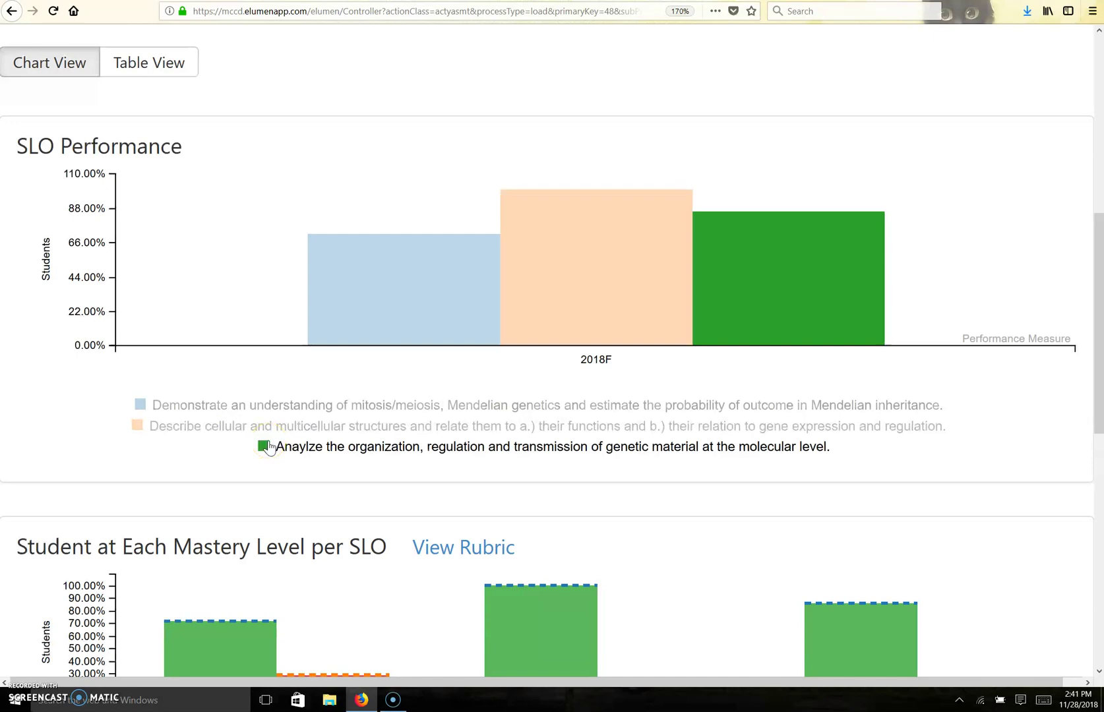
mouse_move(414, 297)
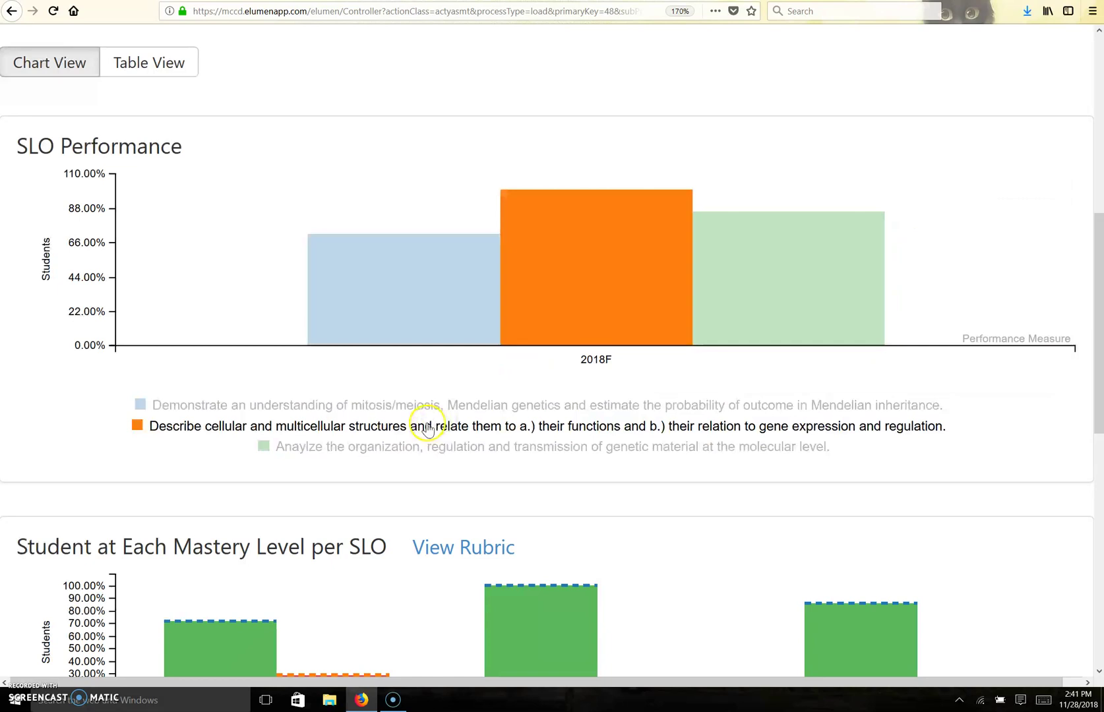
scroll(416, 415, "down", 3)
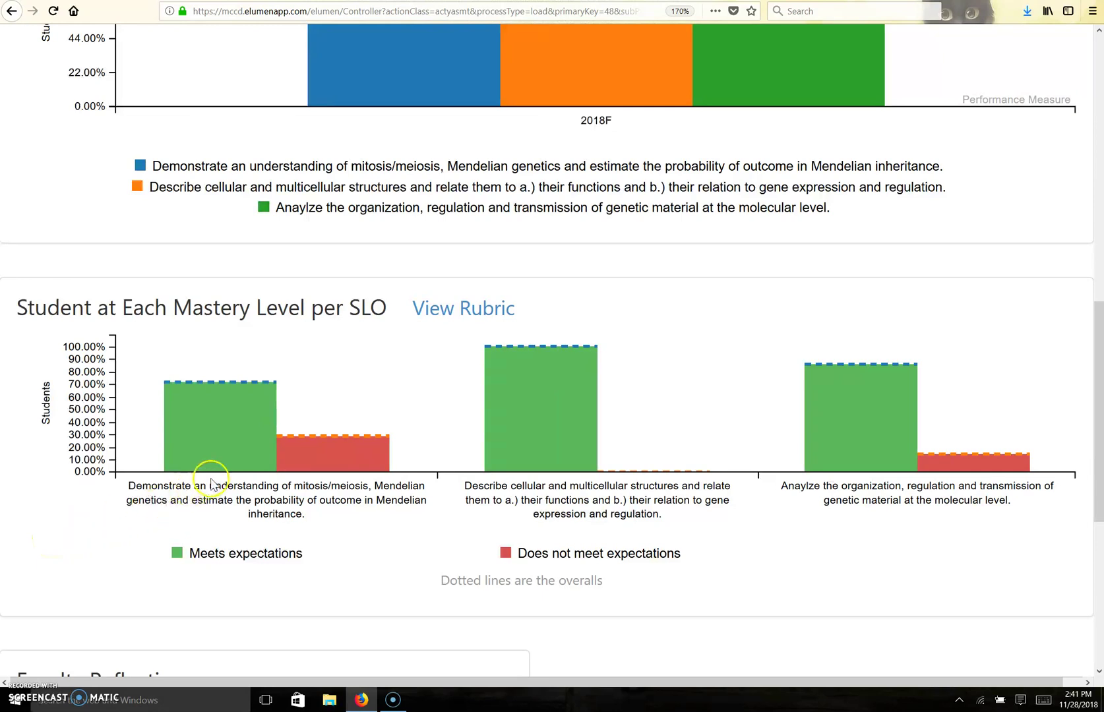
mouse_move(211, 452)
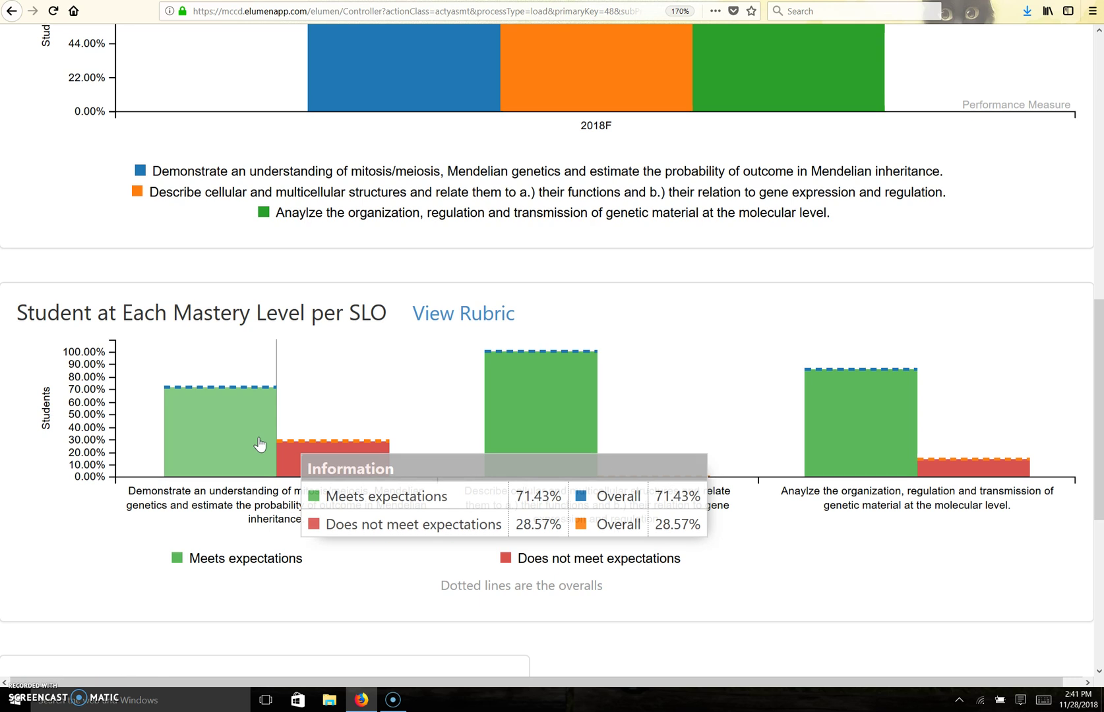
scroll(259, 446, "up", 10)
Show the results in Table View and review the SLO percentages and empty Faculty Reflections.
left_click(180, 424)
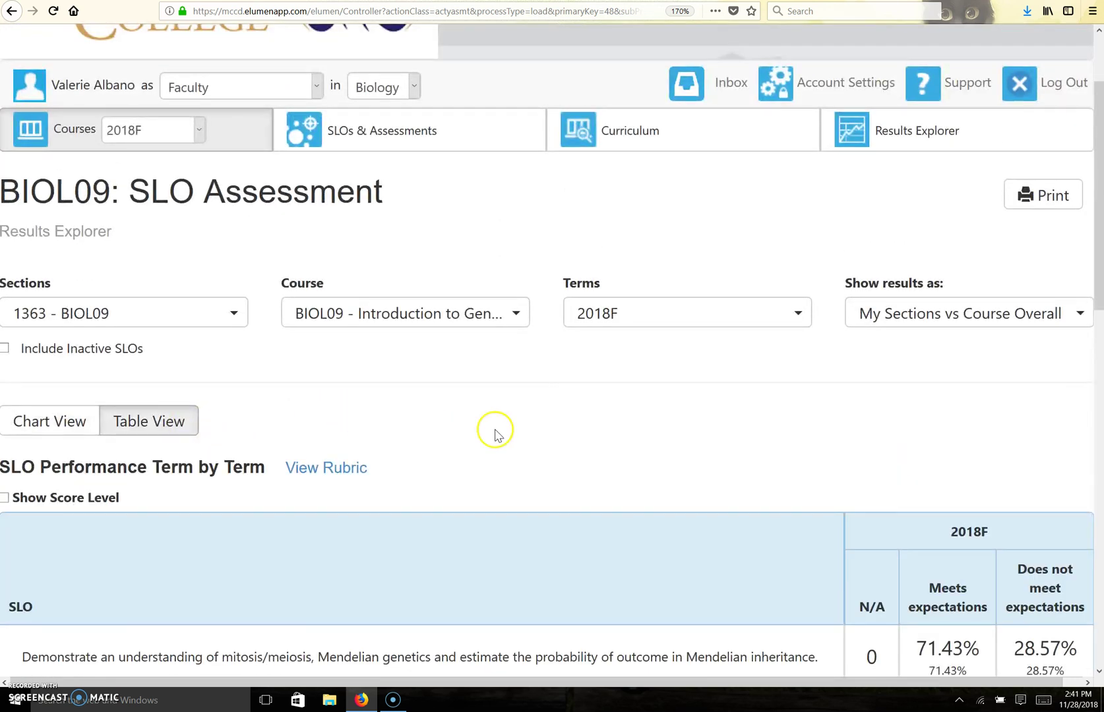
scroll(594, 435, "down", 2)
scroll(612, 445, "down", 5)
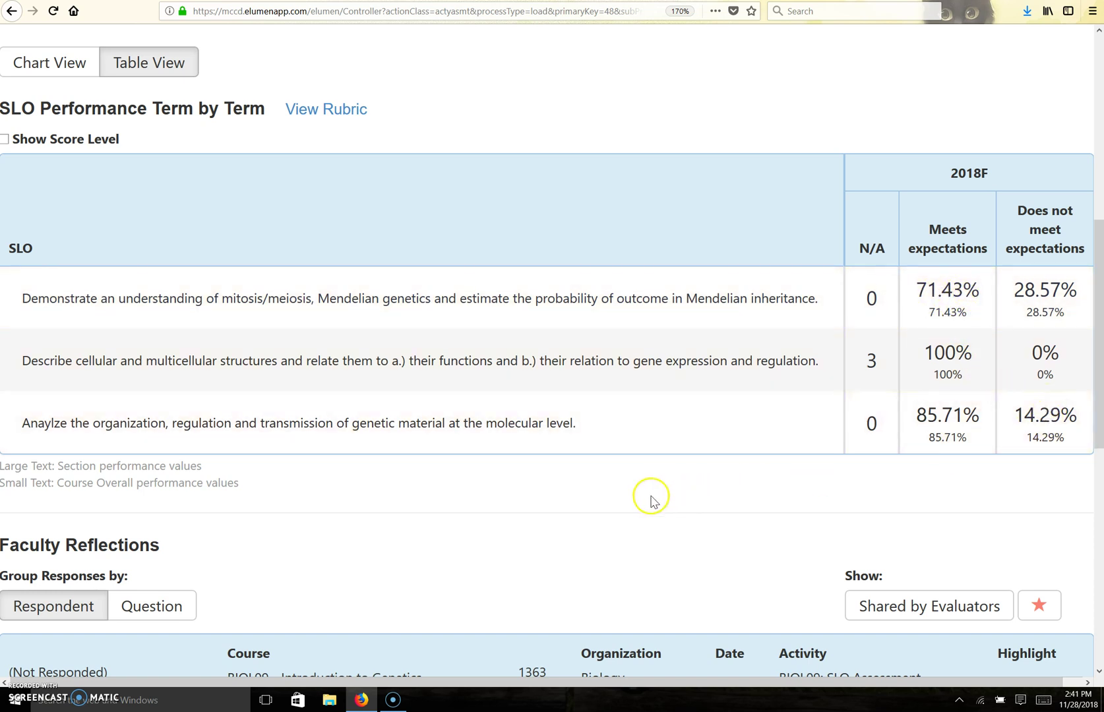
scroll(643, 498, "down", 7)
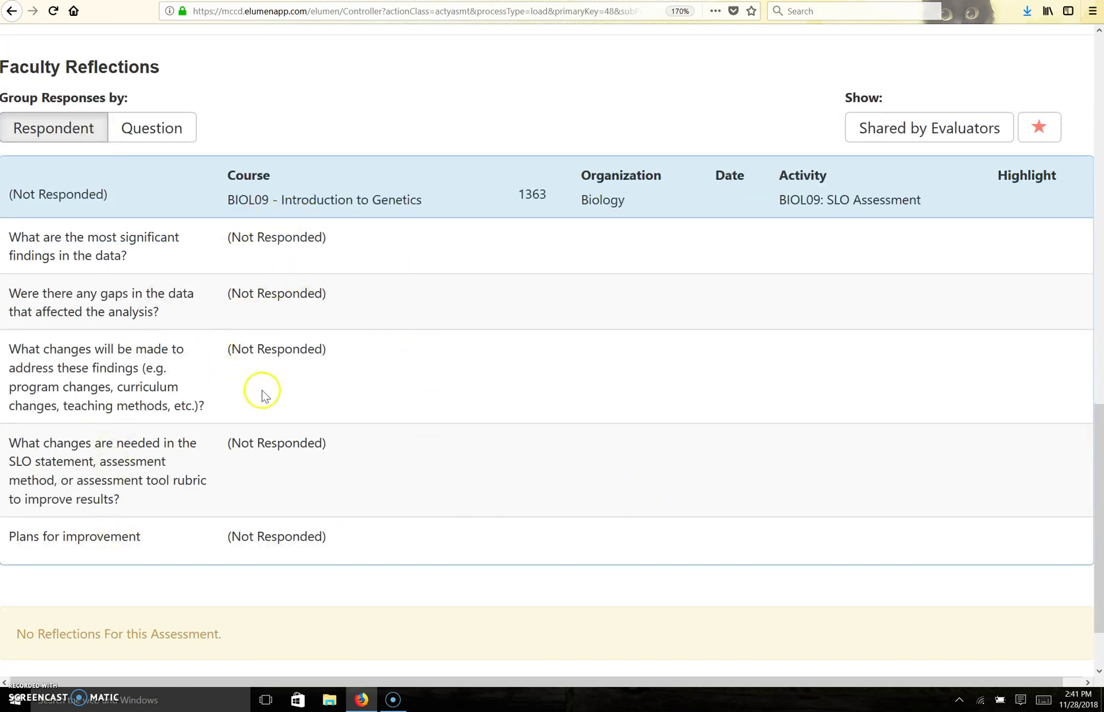
scroll(328, 324, "up", 2)
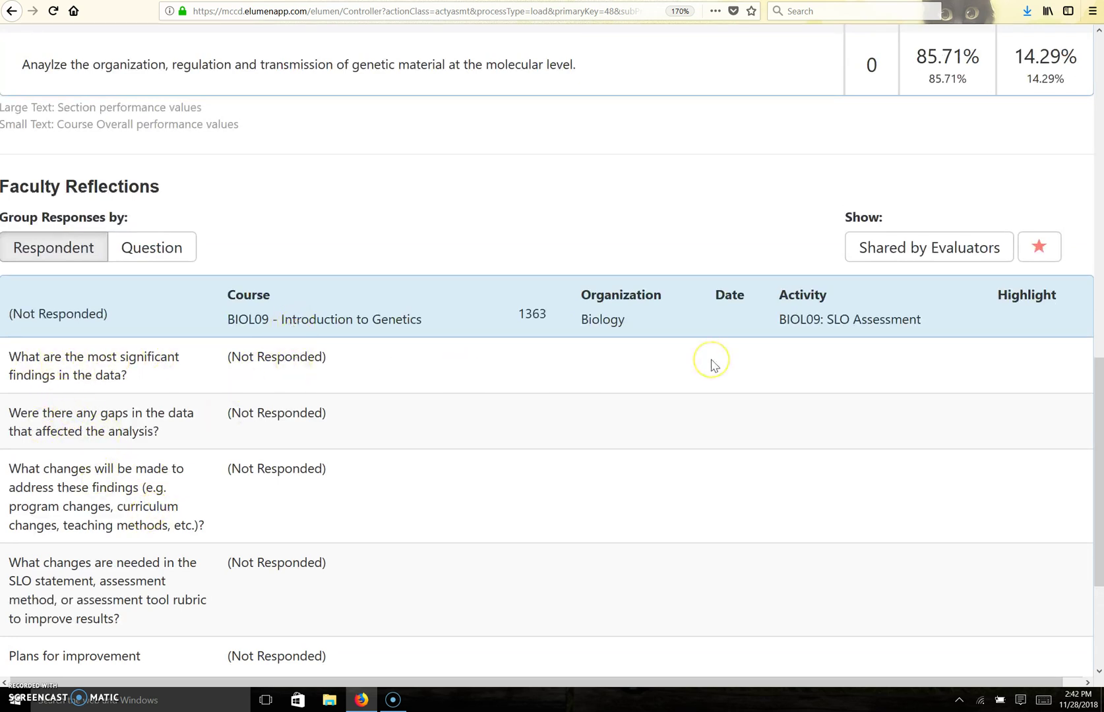
scroll(714, 366, "down", 3)
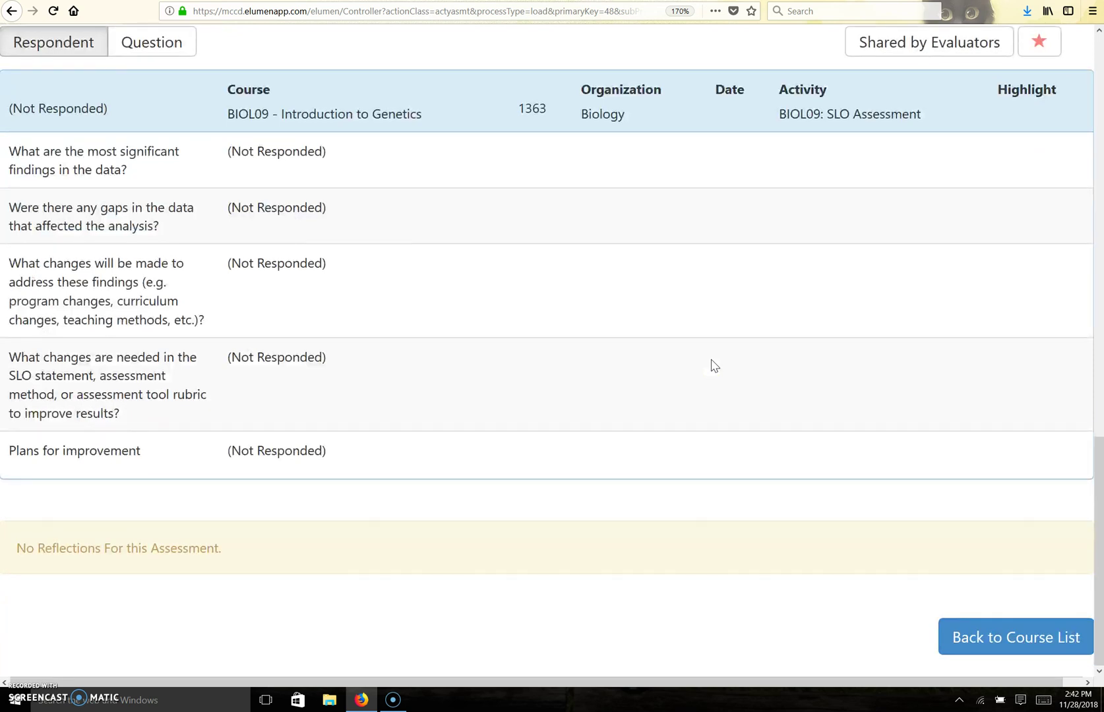
Return to the course list and reopen the BIOL09 rubric scorecard on the last student.
left_click(968, 637)
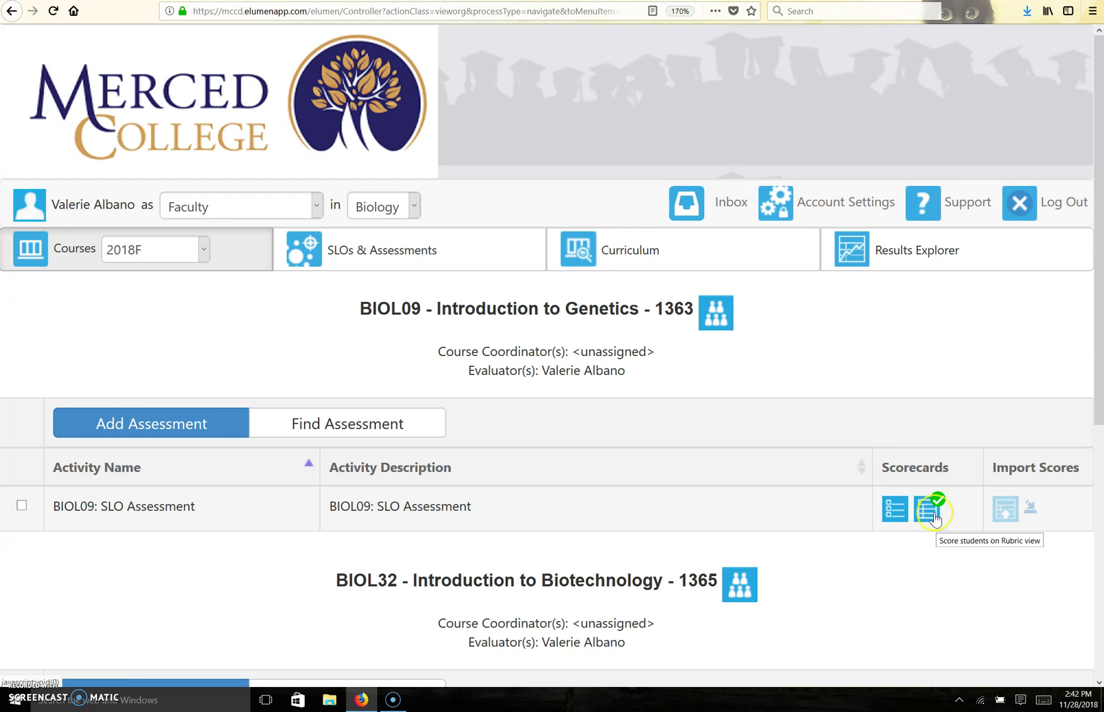
left_click(934, 517)
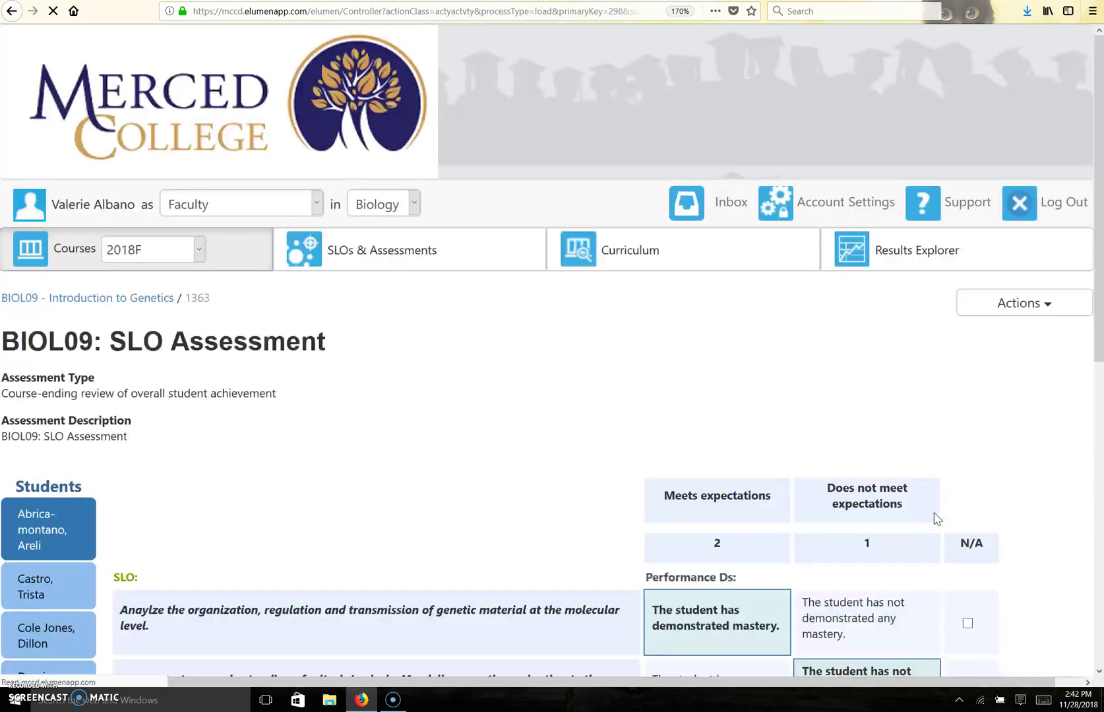
scroll(470, 473, "down", 15)
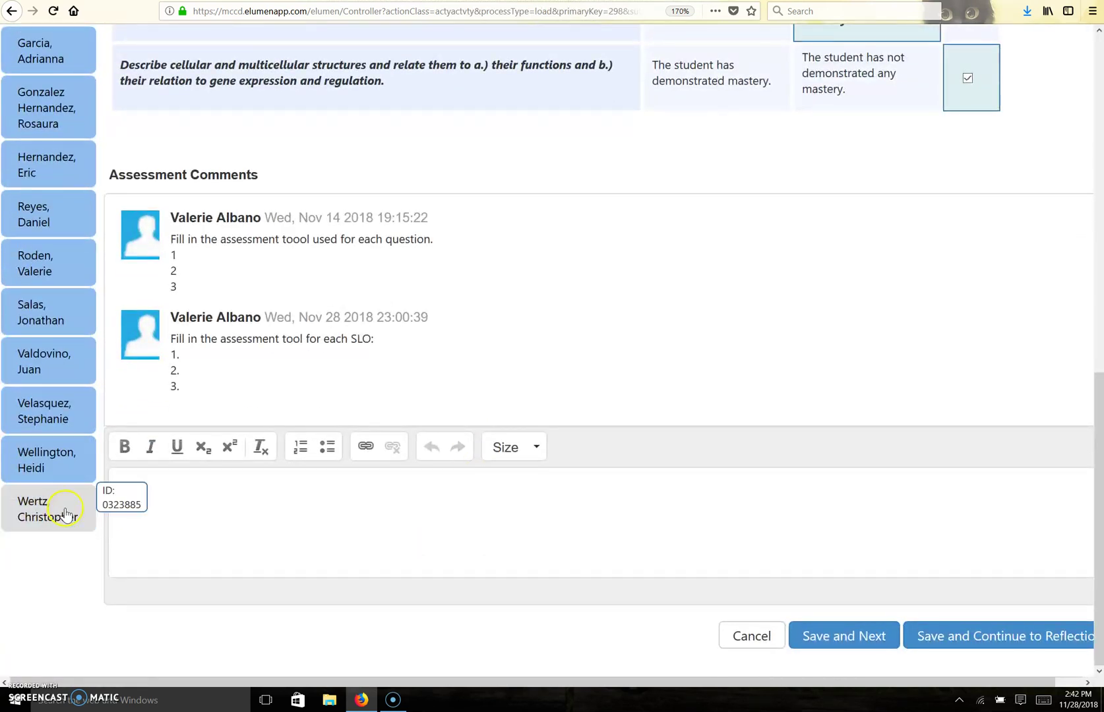
left_click(64, 513)
scroll(328, 564, "down", 8)
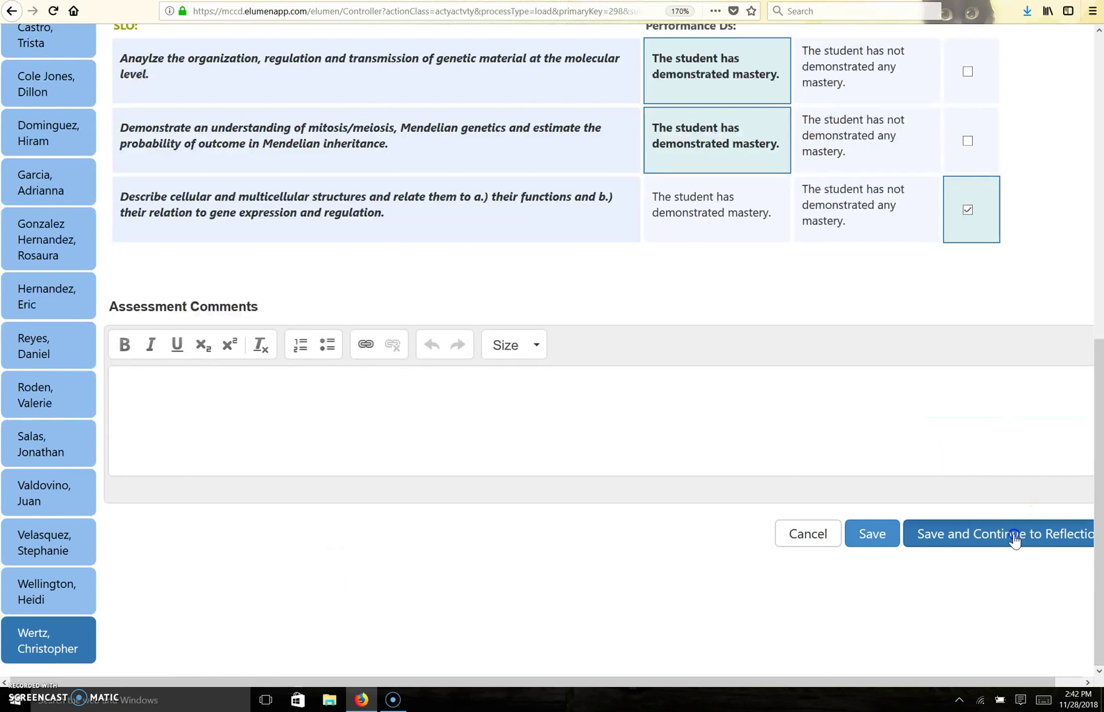
Save the scores, review the BIOL09 reflection answers, and submit and share them.
left_click(1014, 540)
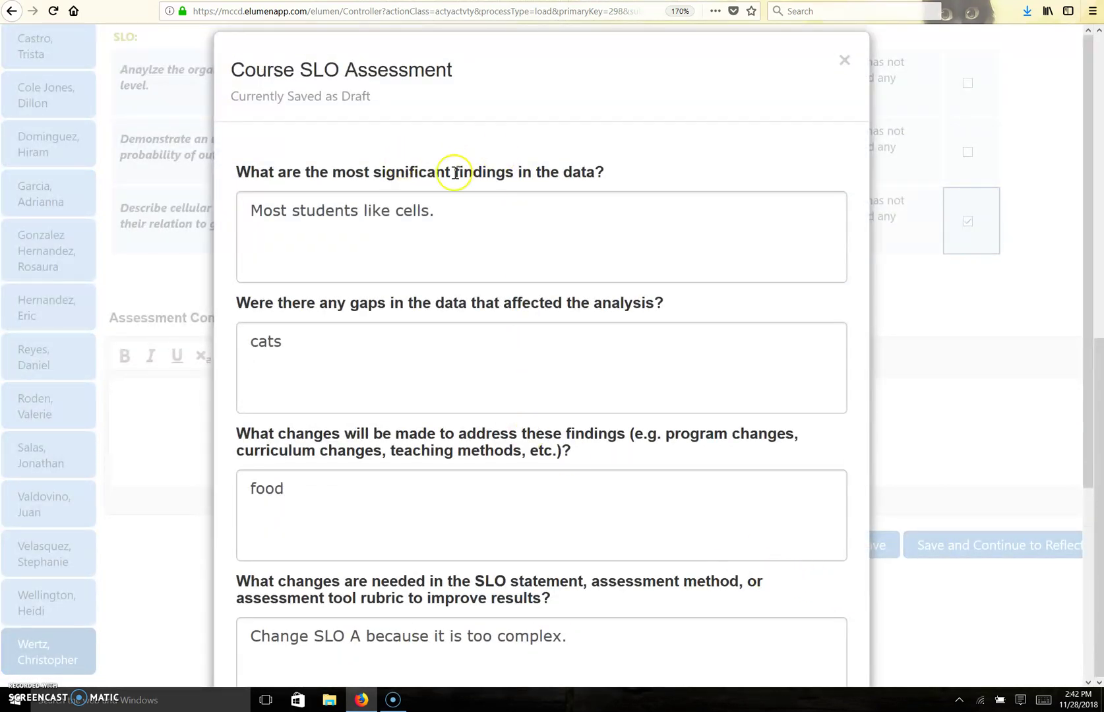
scroll(519, 556, "down", 4)
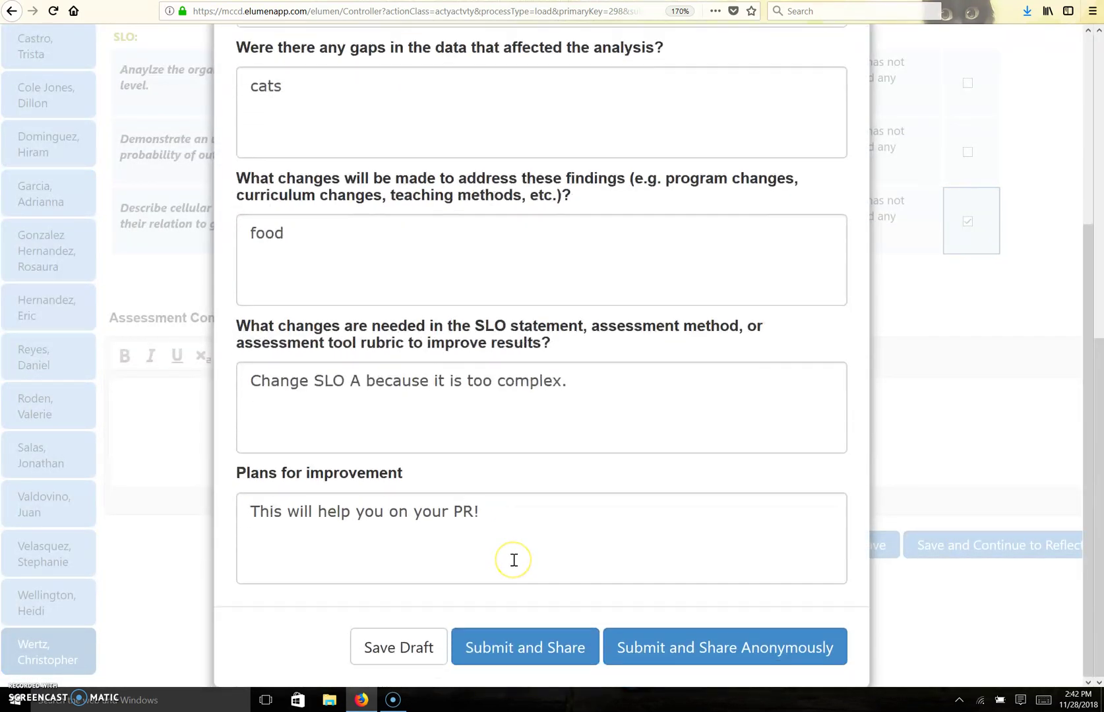
scroll(517, 559, "up", 3)
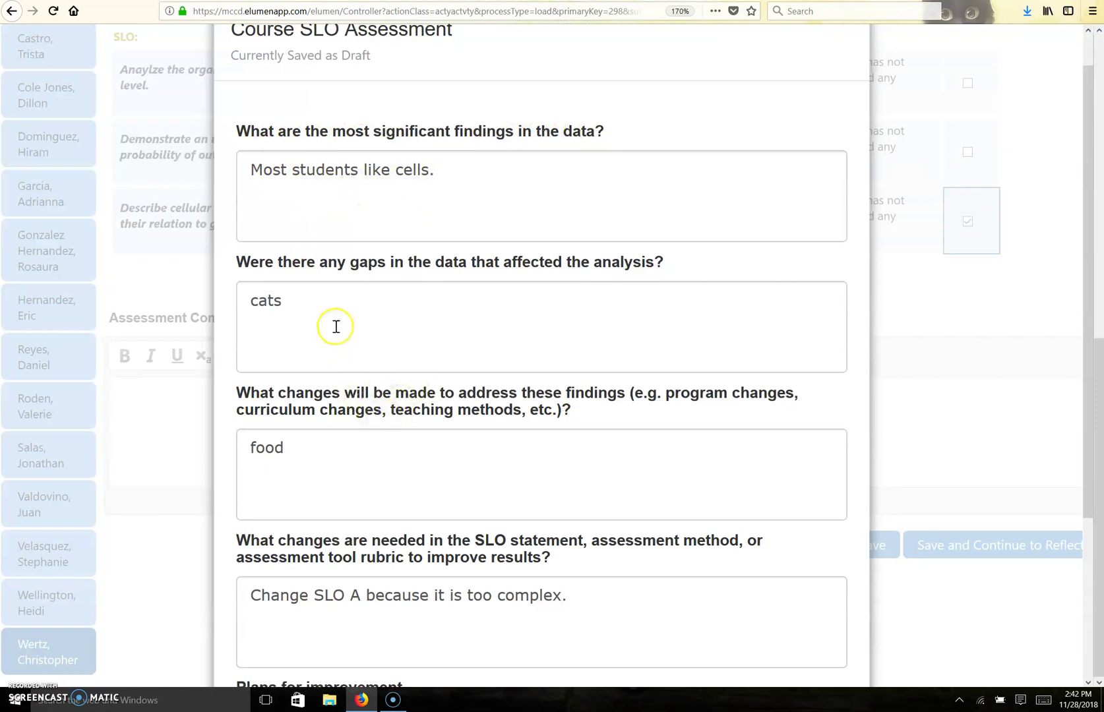
scroll(515, 491, "down", 3)
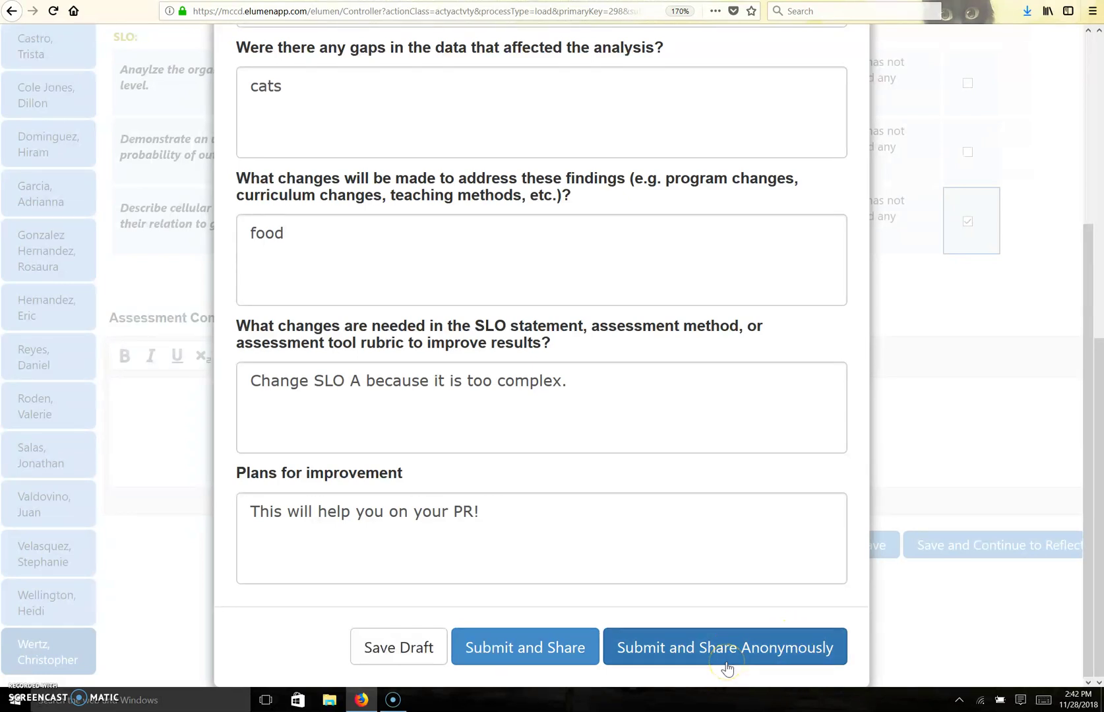
left_click(558, 656)
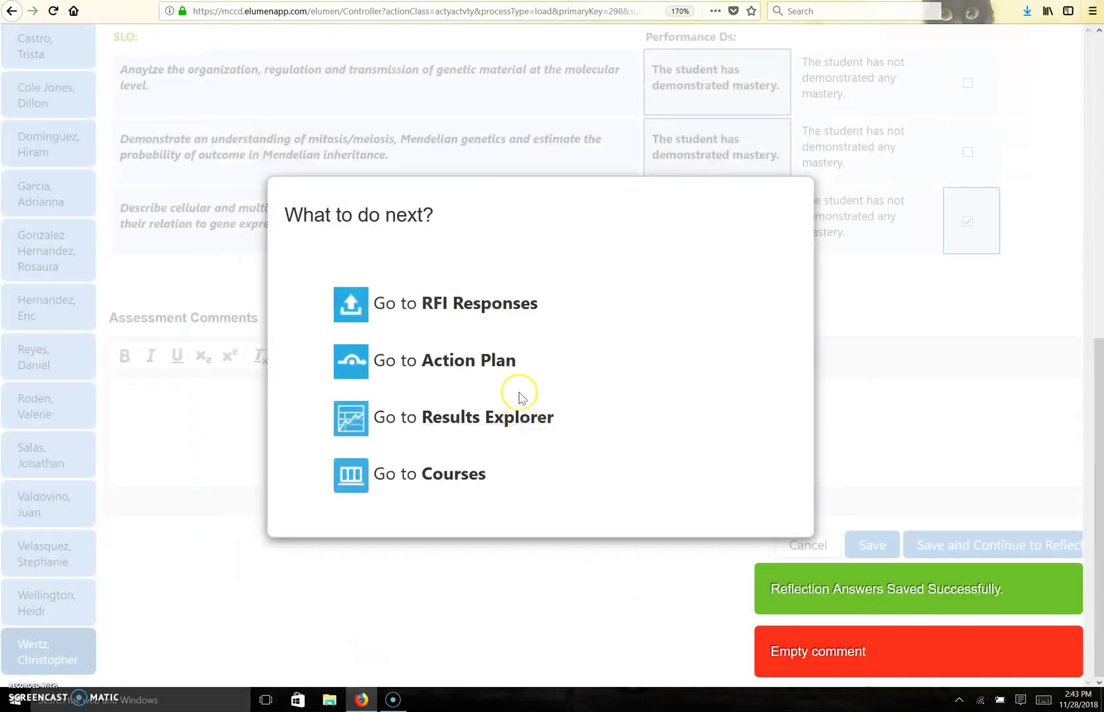
Open BIOL09 results in Results Explorer Table View and scroll to Faculty Reflections.
left_click(519, 414)
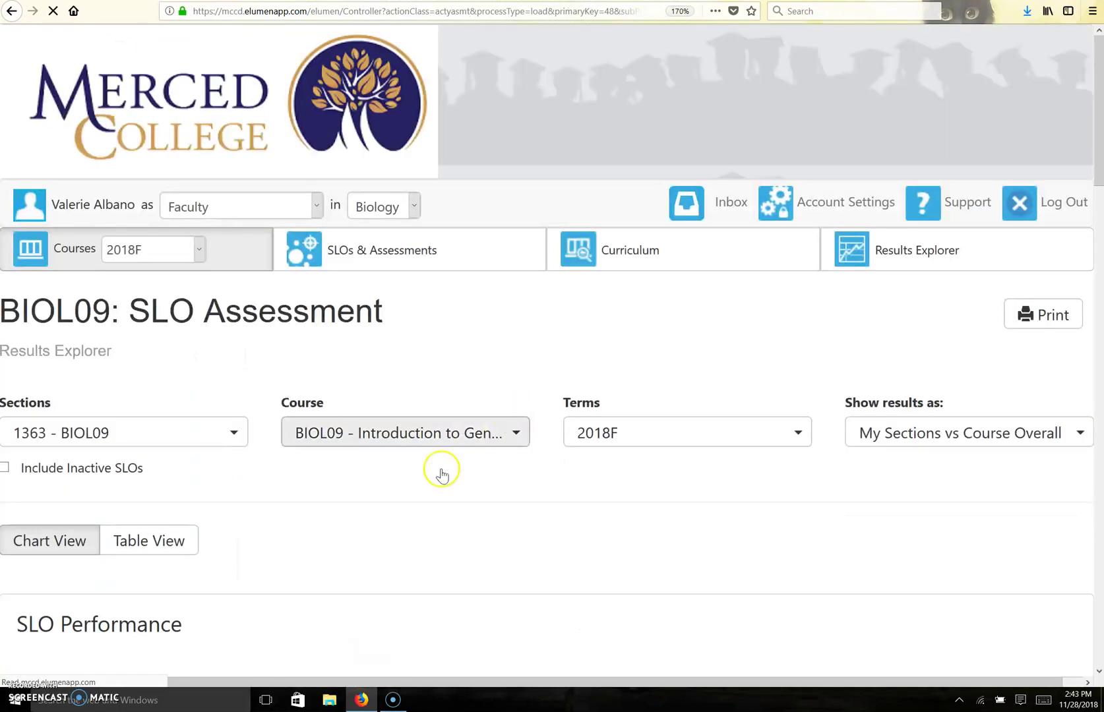
left_click(175, 550)
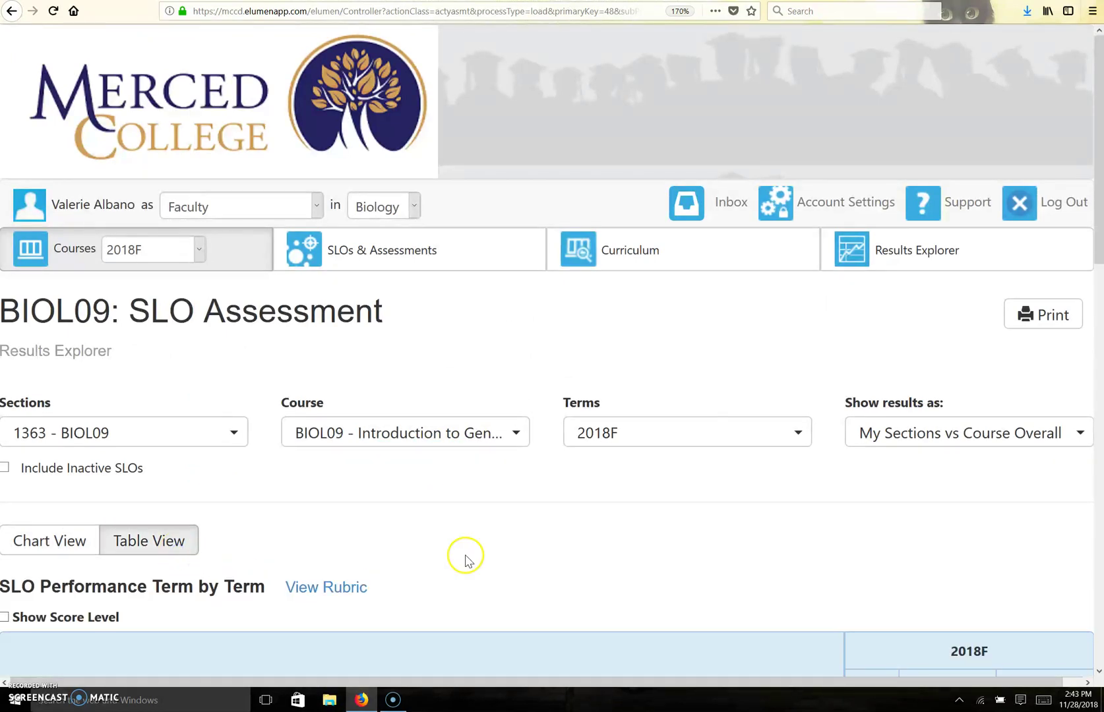
scroll(466, 559, "down", 10)
scroll(466, 560, "down", 3)
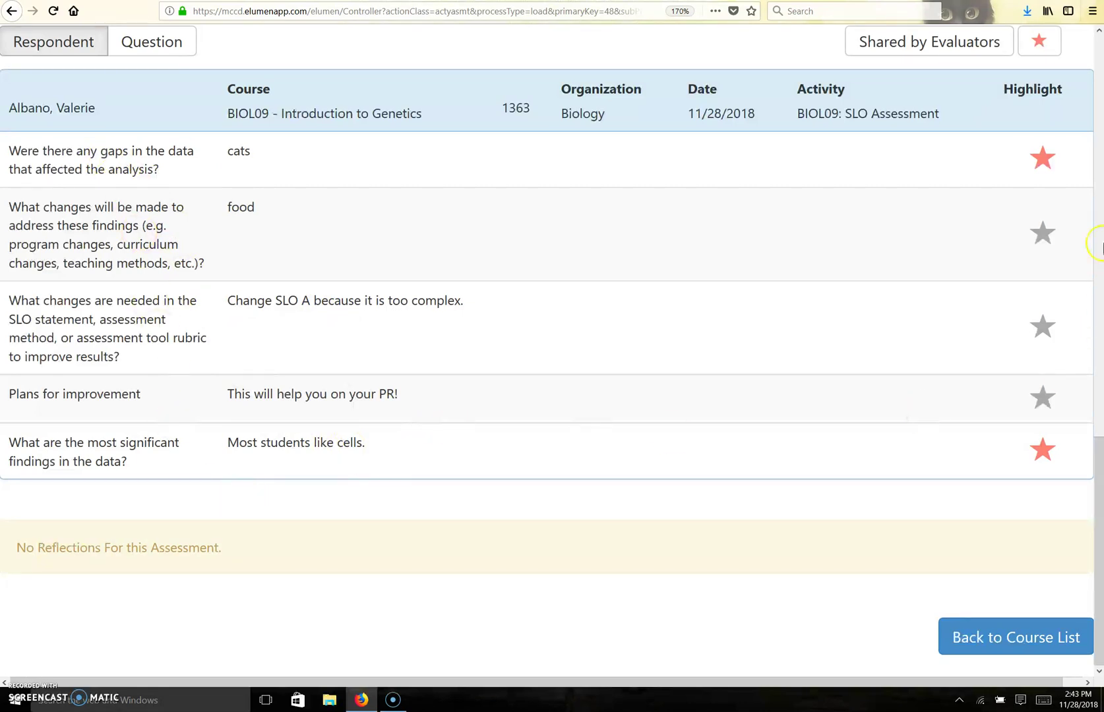
Highlight the 'cats' and 'Most students like cells.' reflection responses.
left_click(1042, 158)
left_click(1042, 455)
left_click(1042, 159)
left_click(1045, 462)
scroll(844, 467, "up", 4)
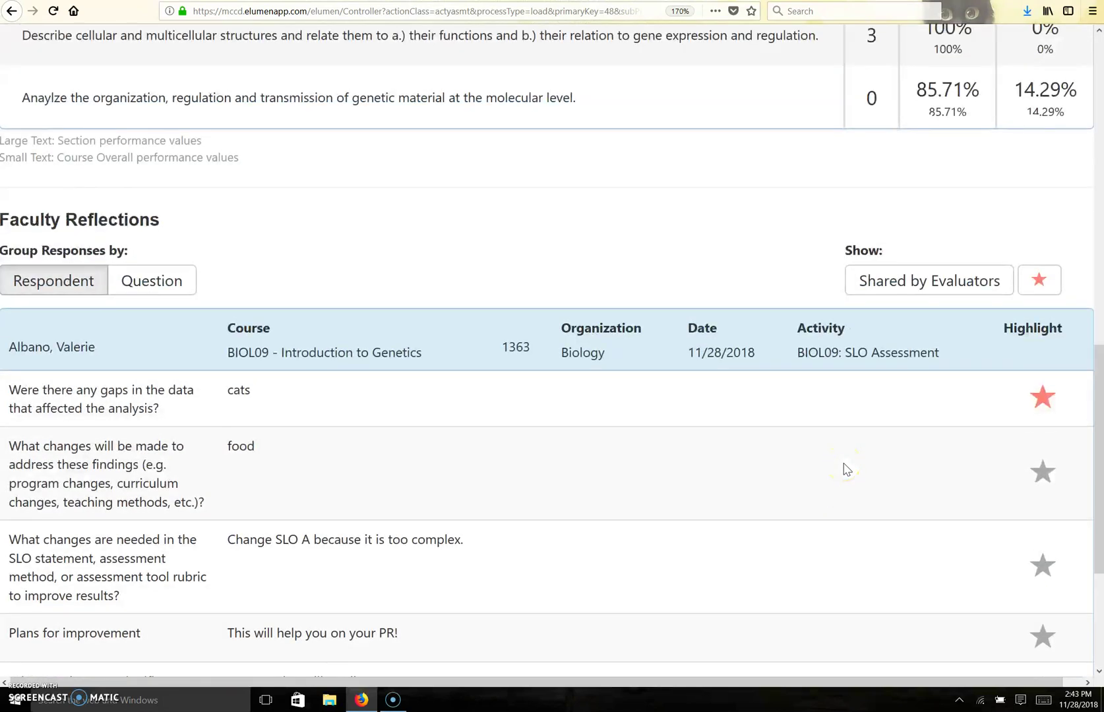
scroll(846, 470, "down", 4)
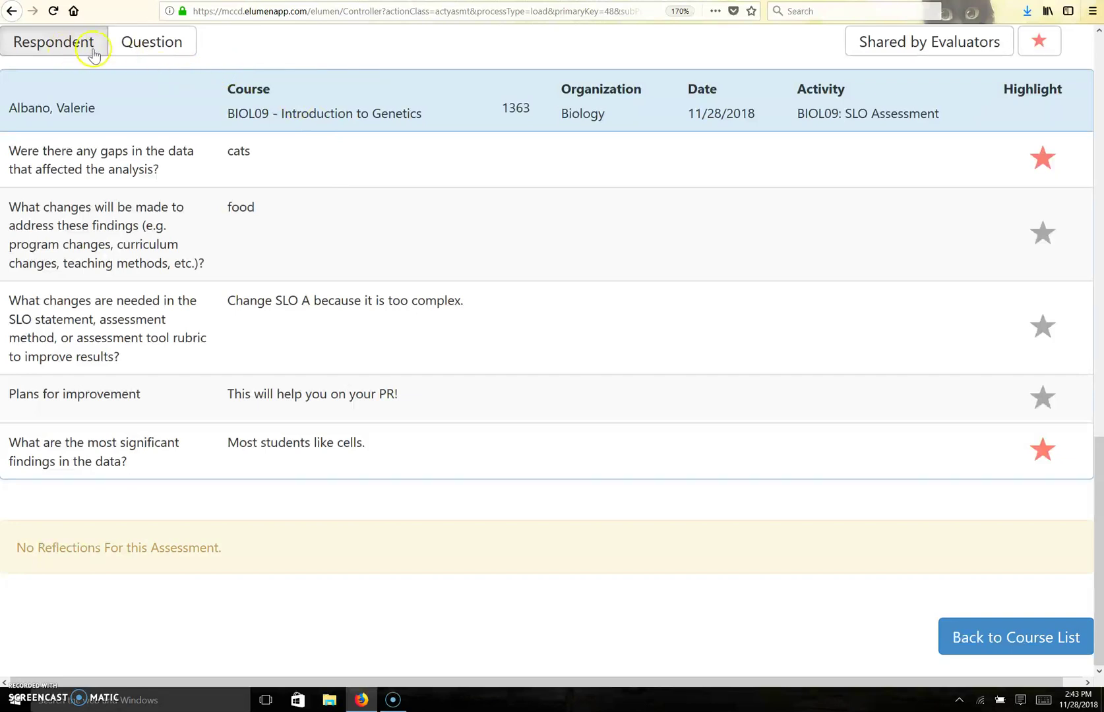
Group the BIOL09 faculty reflections by Question and scroll through the grouped responses.
left_click(130, 49)
scroll(453, 486, "down", 3)
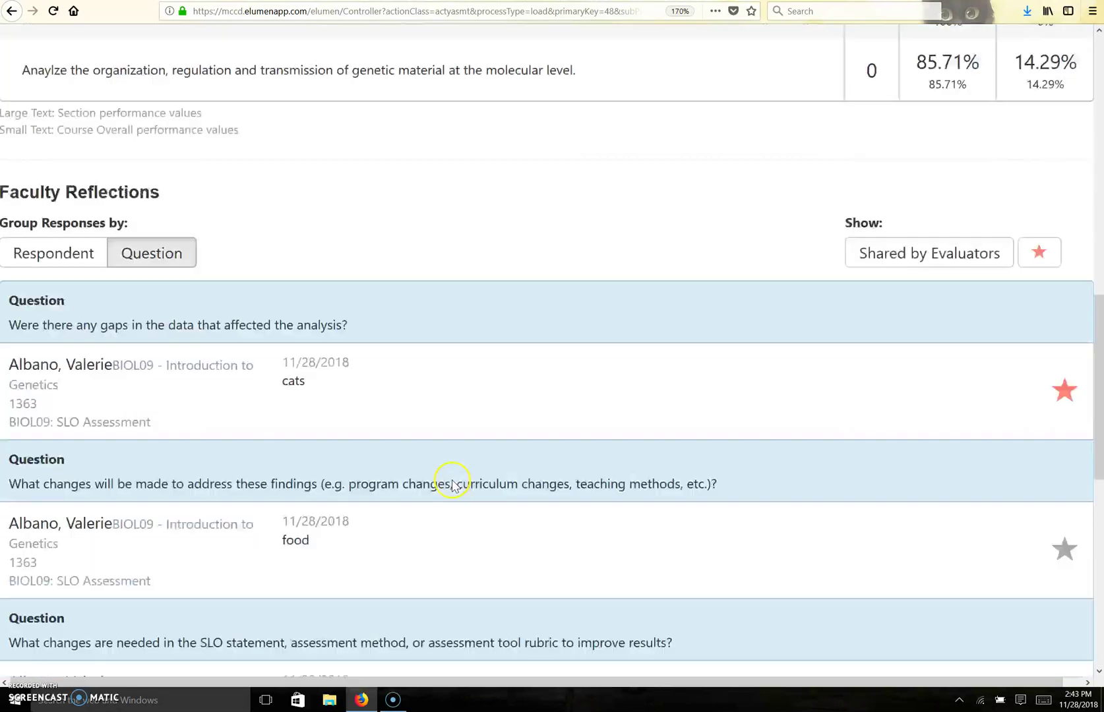
scroll(452, 486, "down", 3)
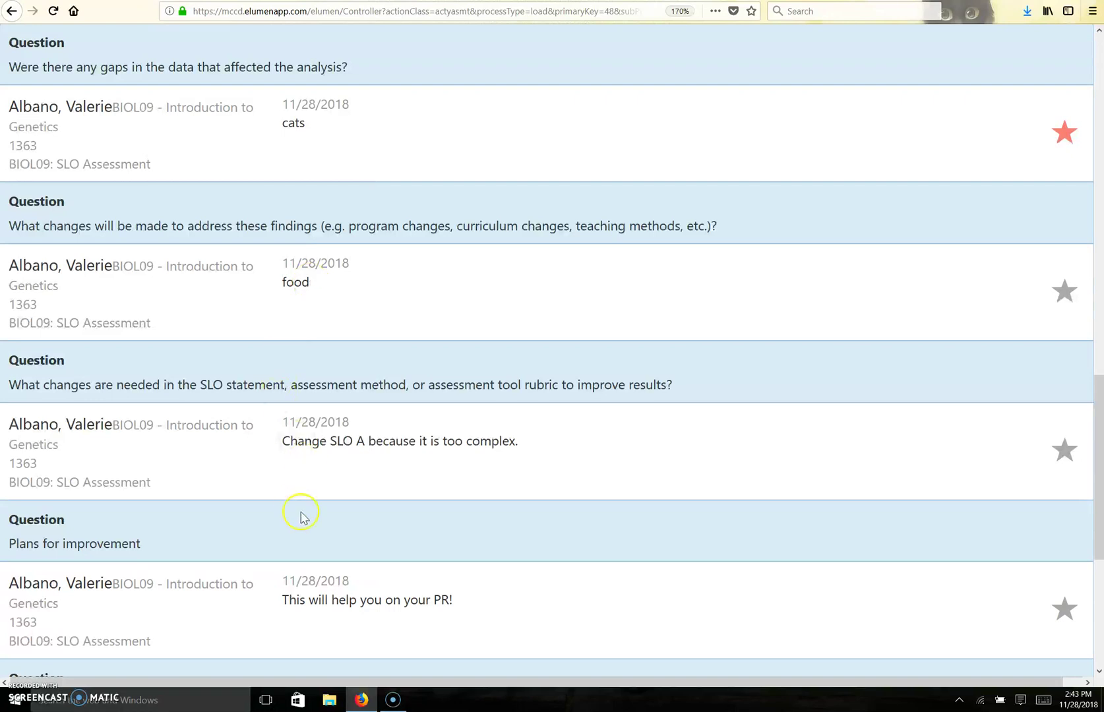
scroll(487, 616, "down", 1)
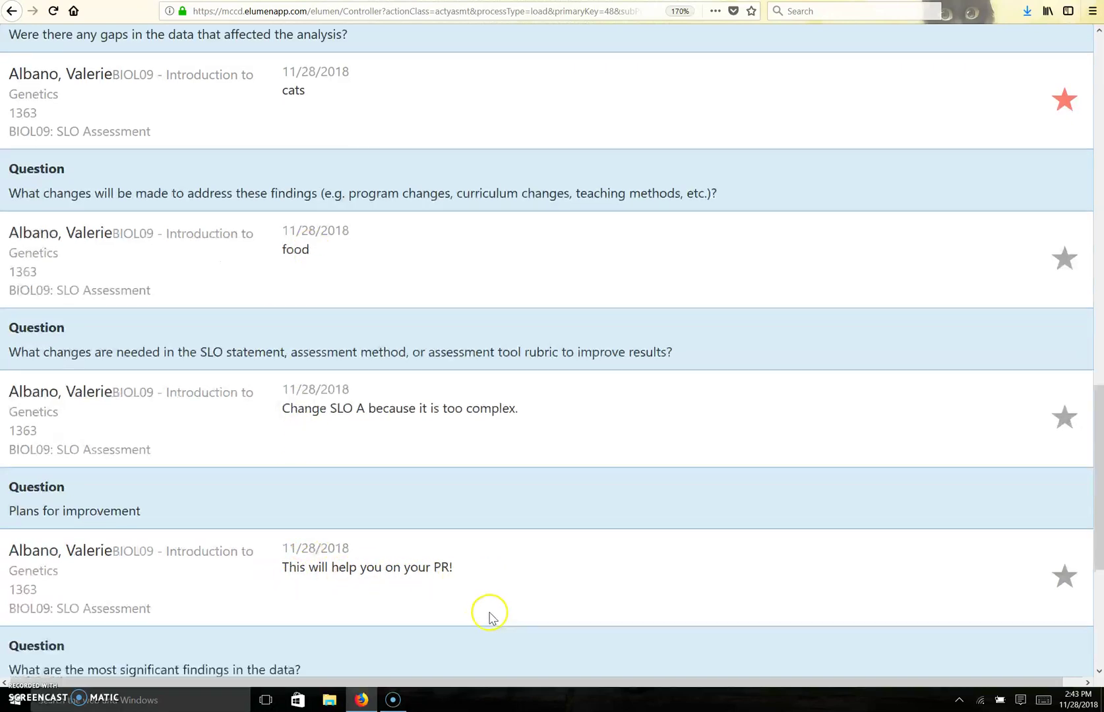
scroll(489, 616, "down", 5)
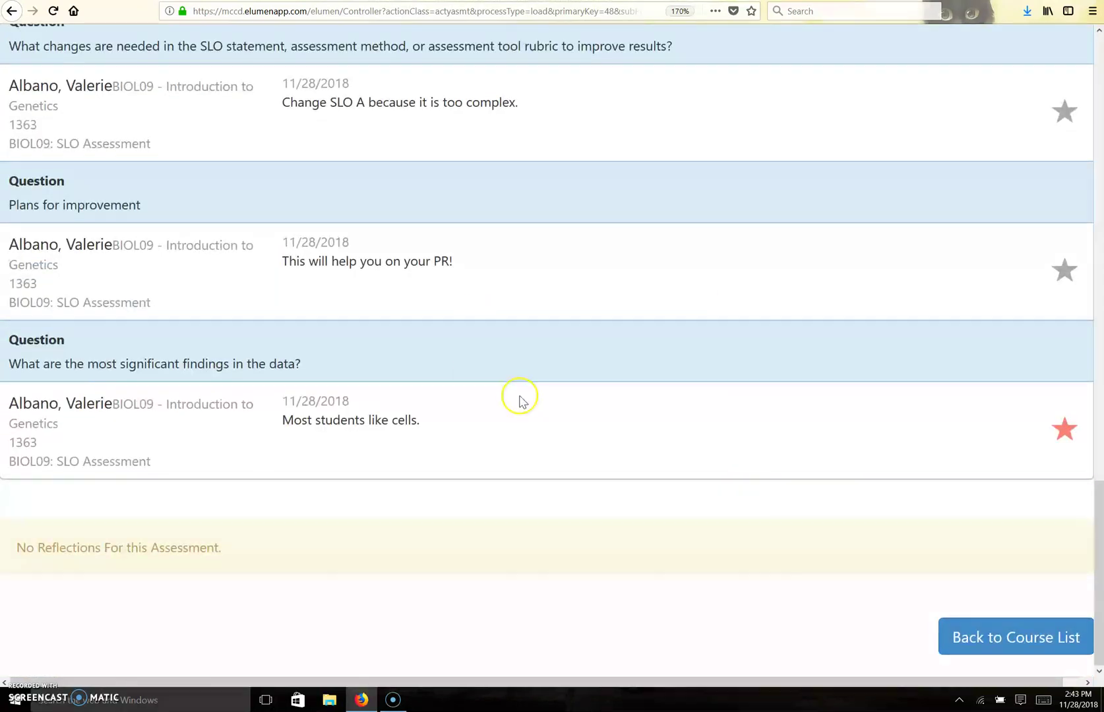
scroll(591, 395, "up", 20)
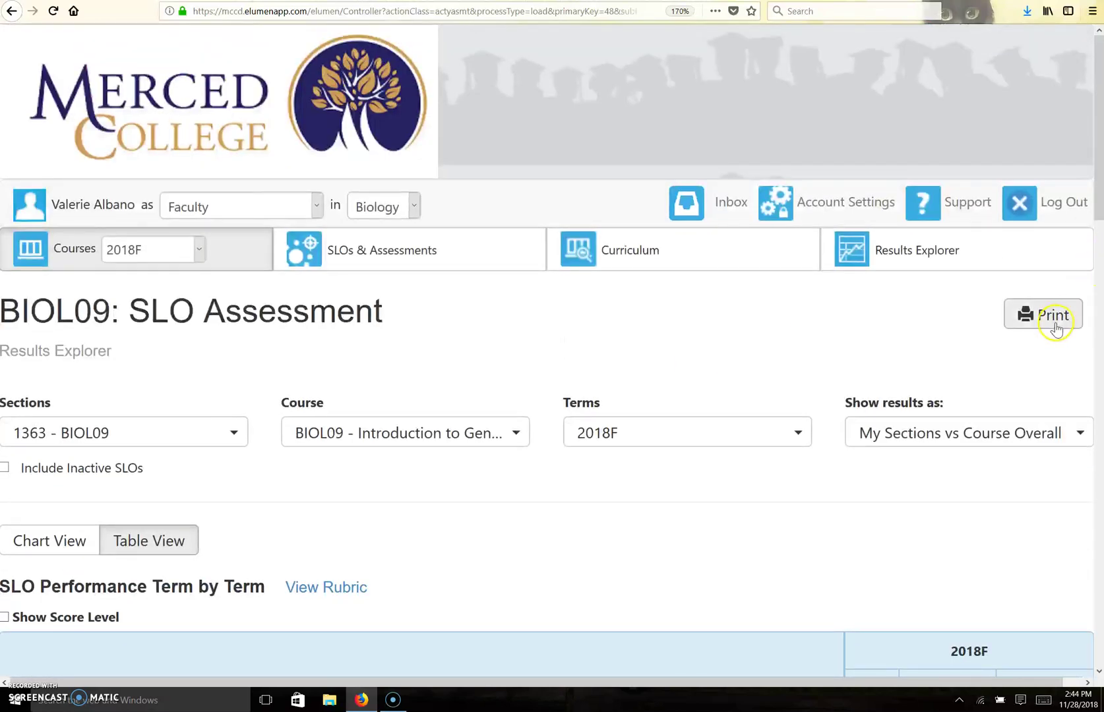
left_click(1055, 323)
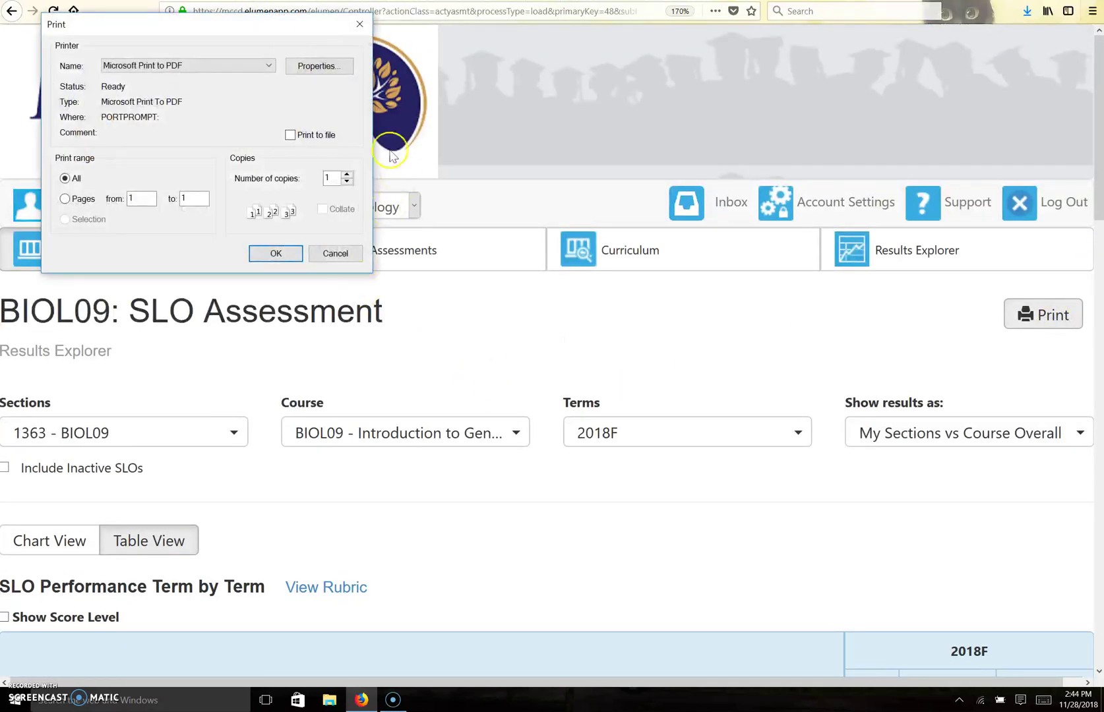
left_click(262, 67)
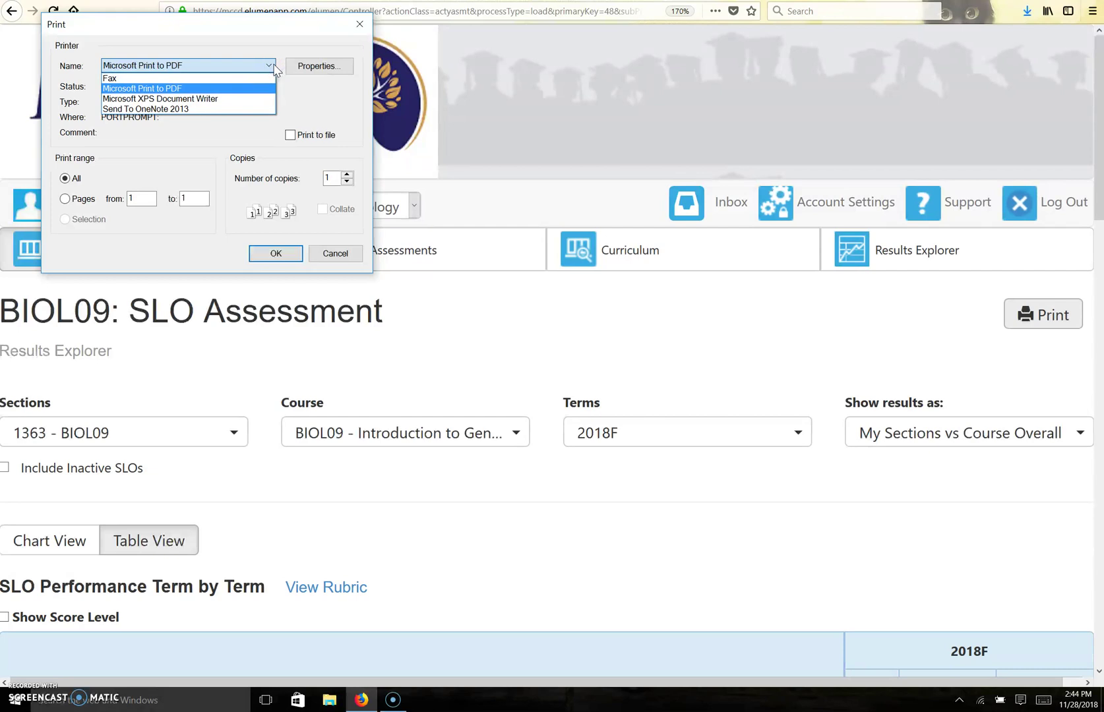
left_click(236, 92)
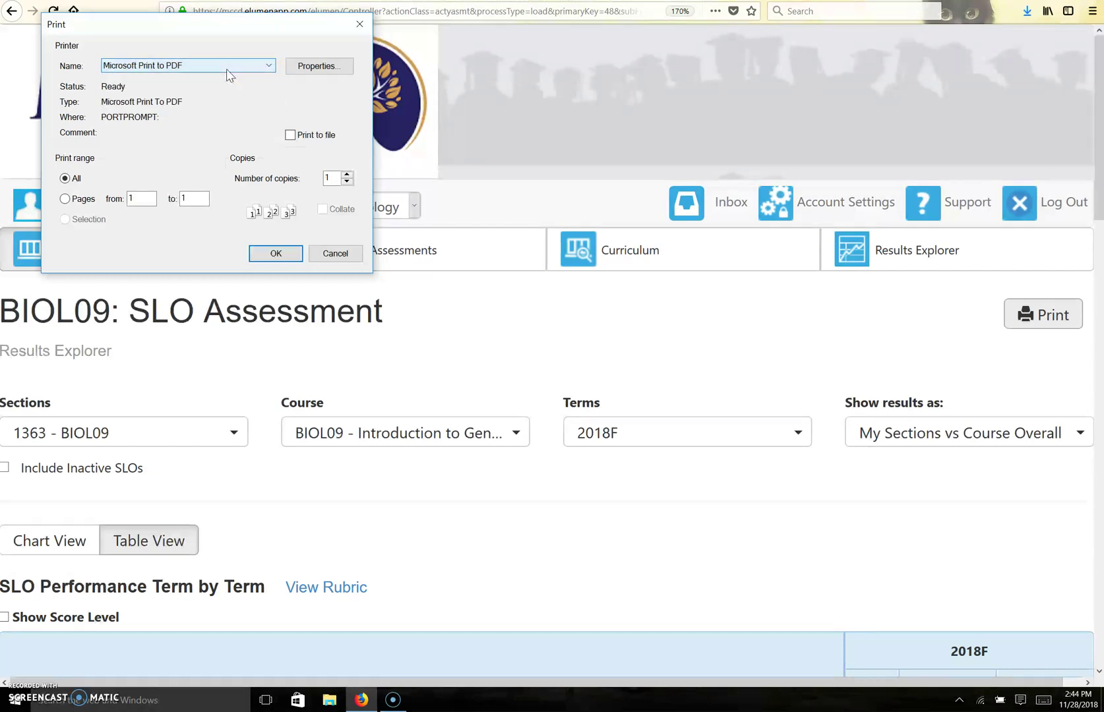
left_click(276, 253)
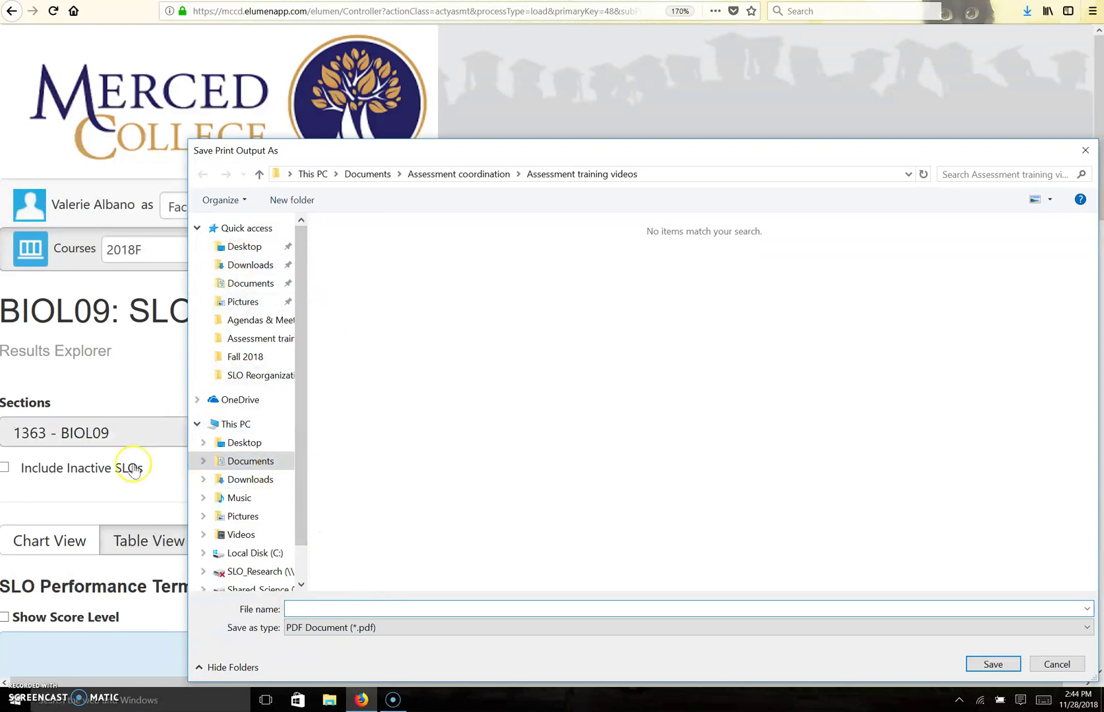
Cancel saving the PDF output.
left_click(1057, 665)
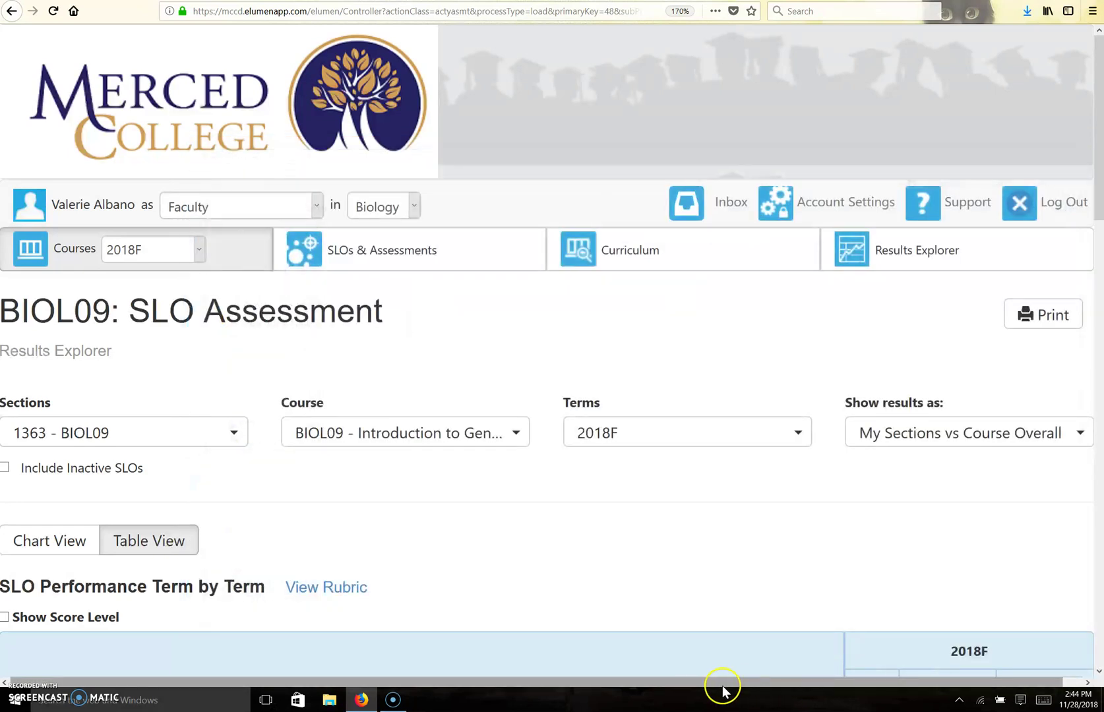
scroll(712, 580, "down", 20)
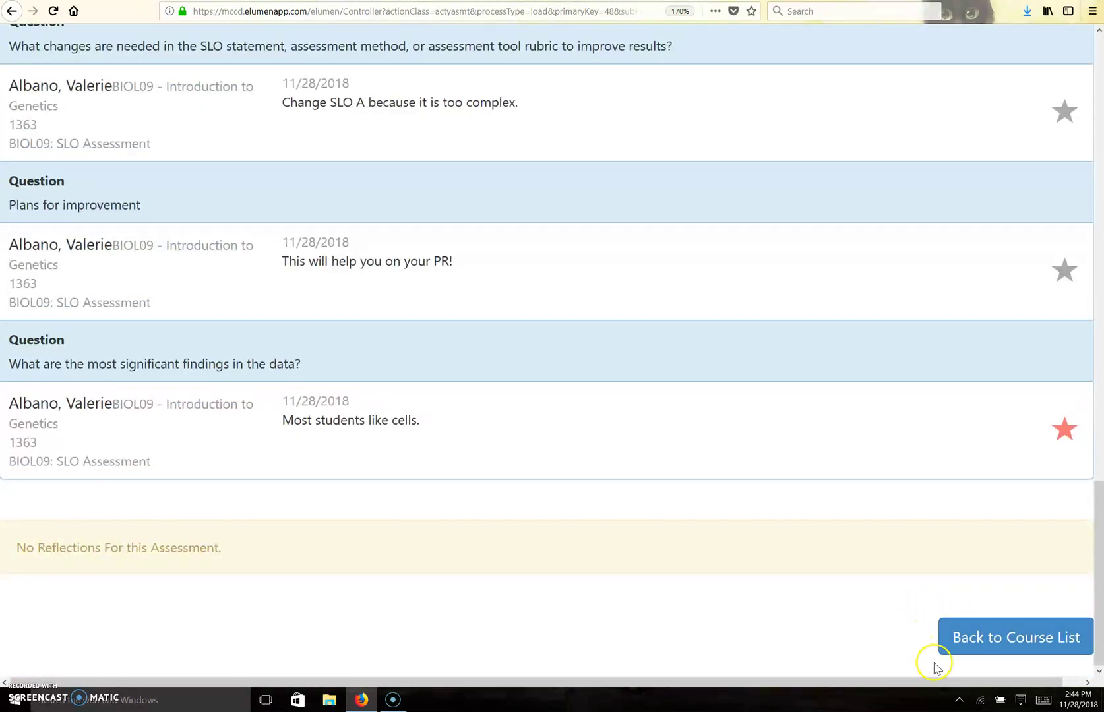
left_click_drag(977, 682, 995, 674)
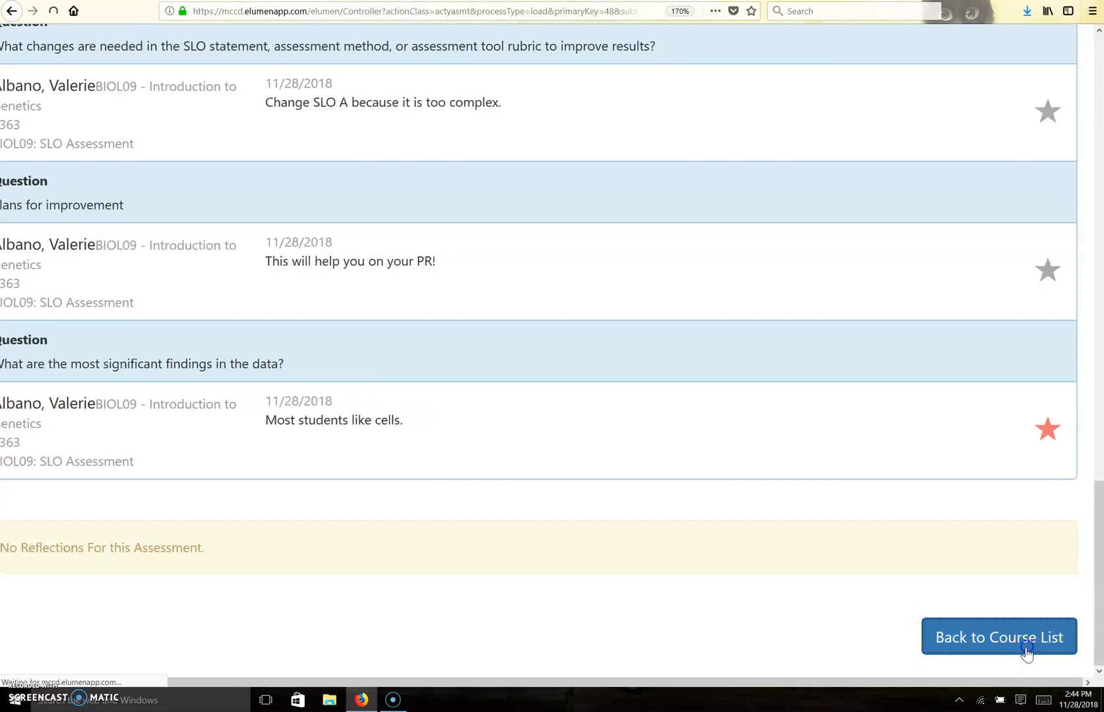
Return to the course list and open the BIOL09 scorecard grid of every student's SLO ratings.
left_click(1029, 649)
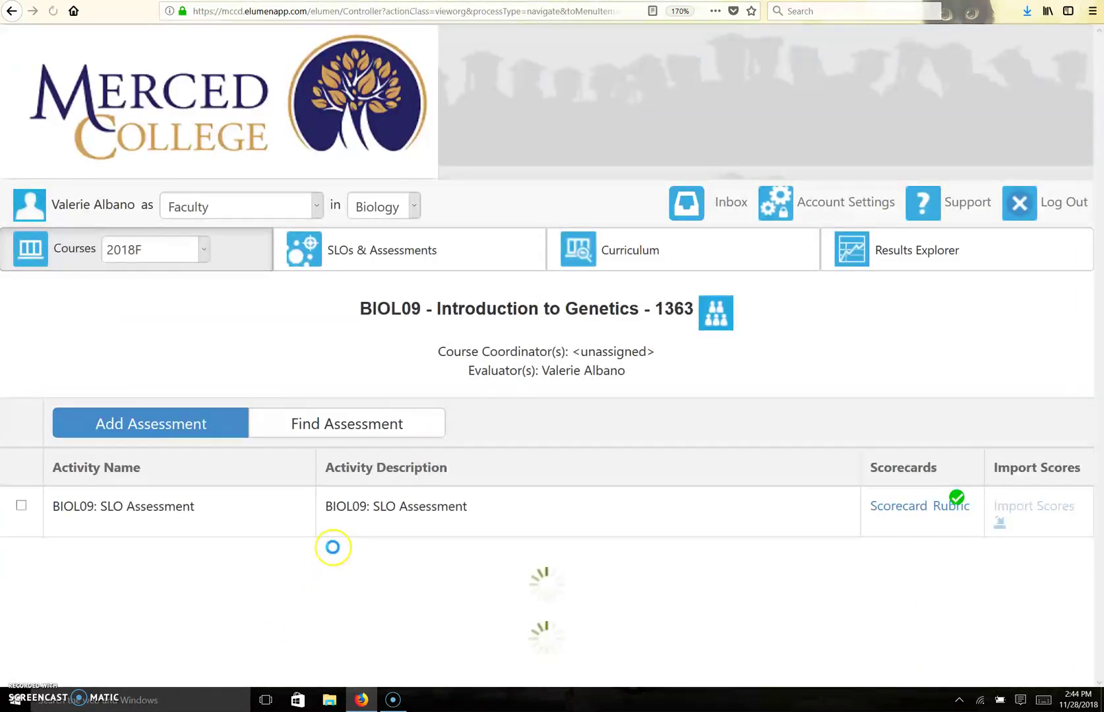
scroll(550, 531, "down", 5)
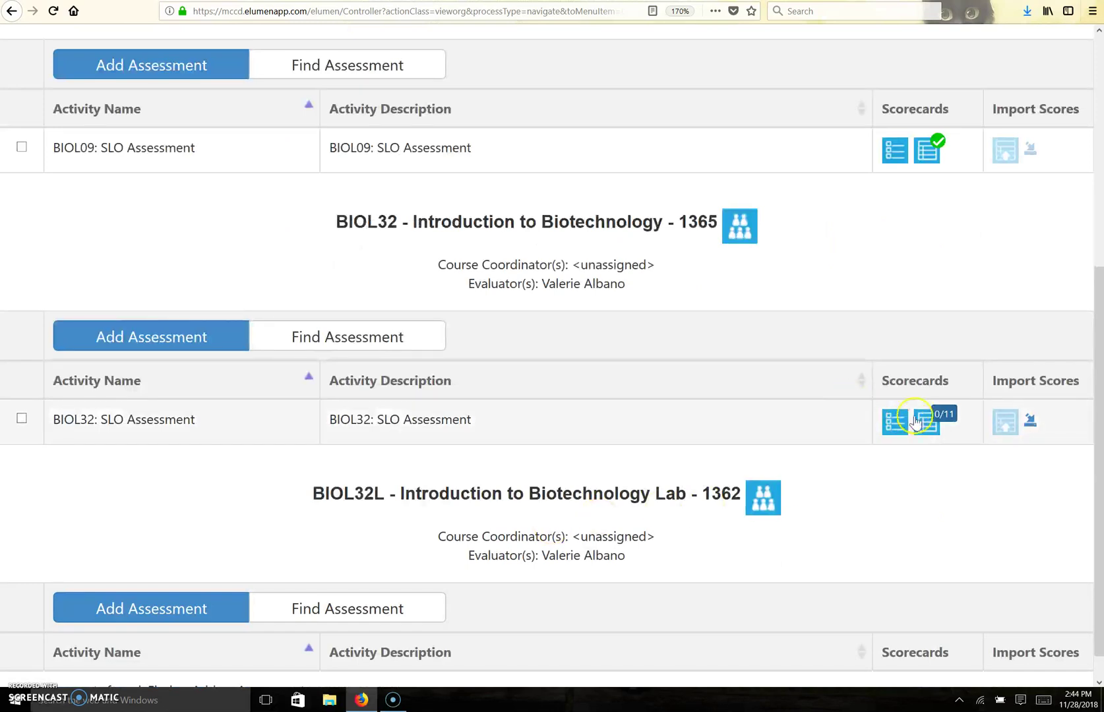
scroll(941, 310, "up", 2)
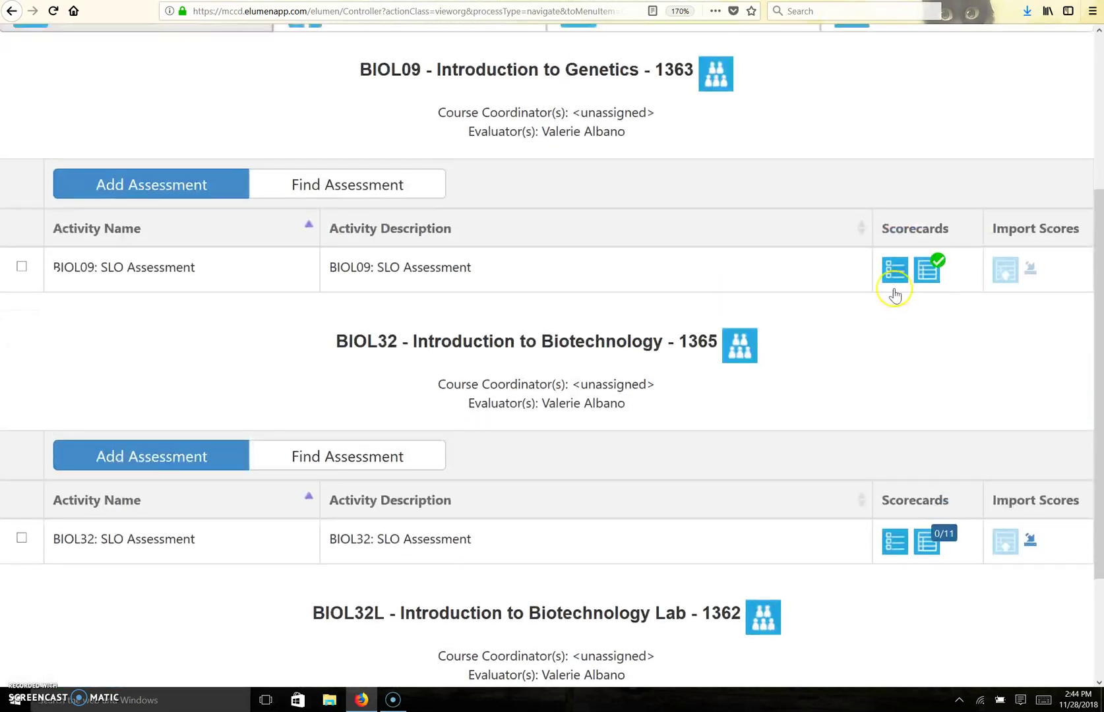
left_click(895, 282)
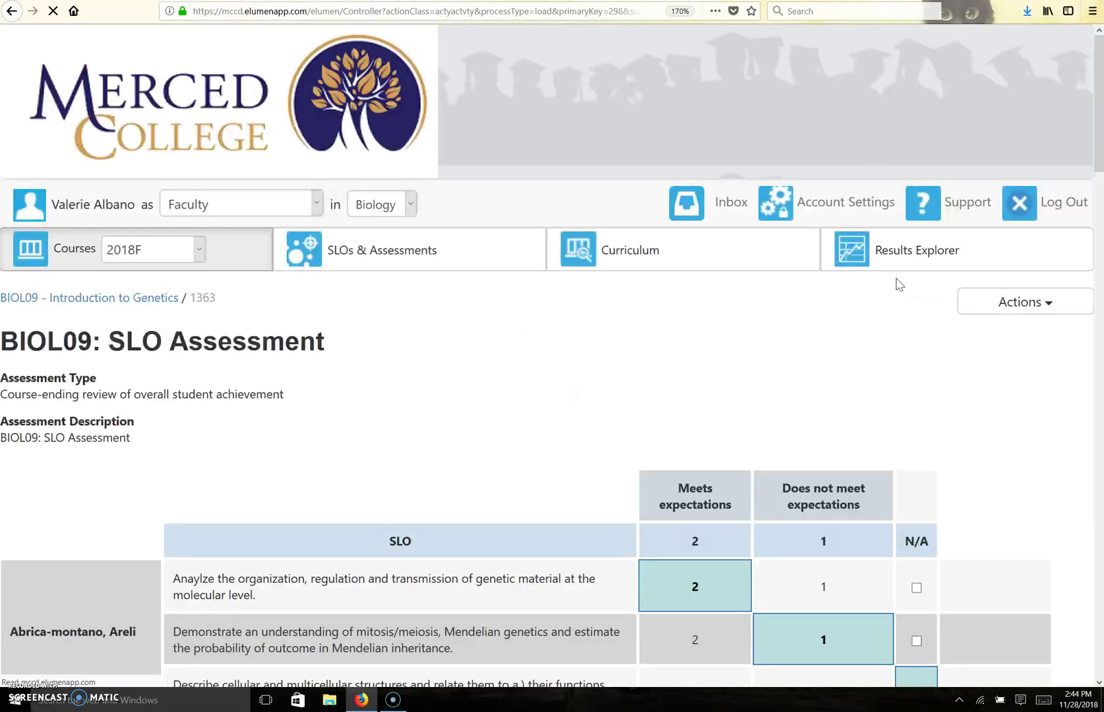
scroll(872, 298, "down", 1)
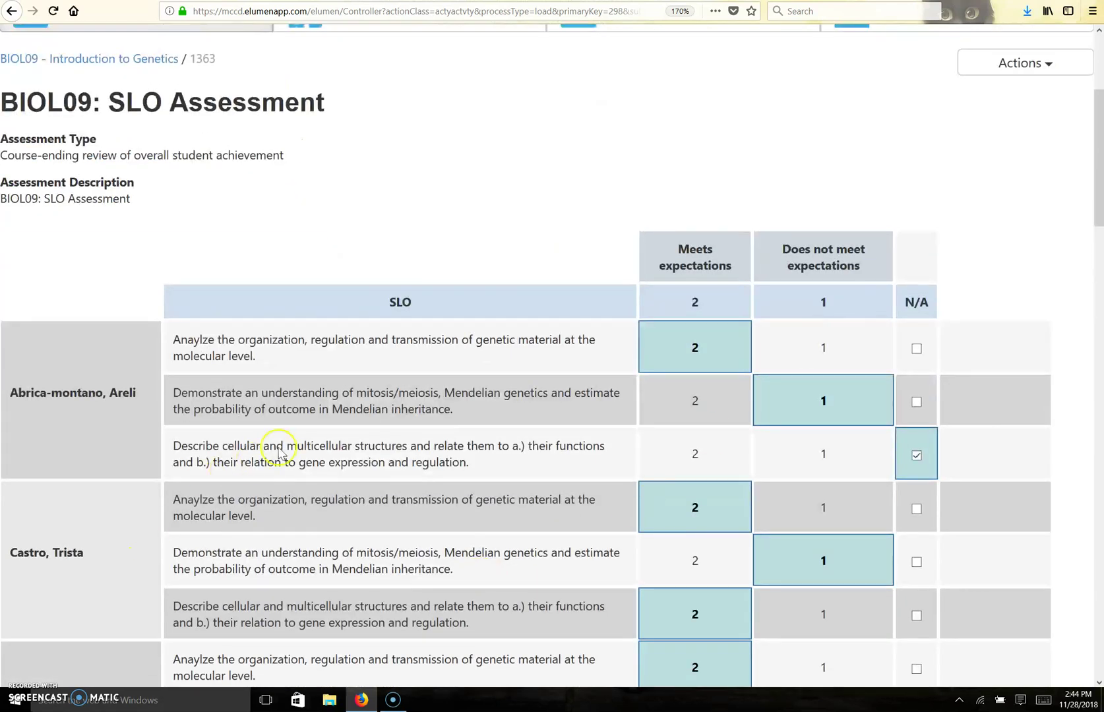
scroll(279, 454, "down", 2)
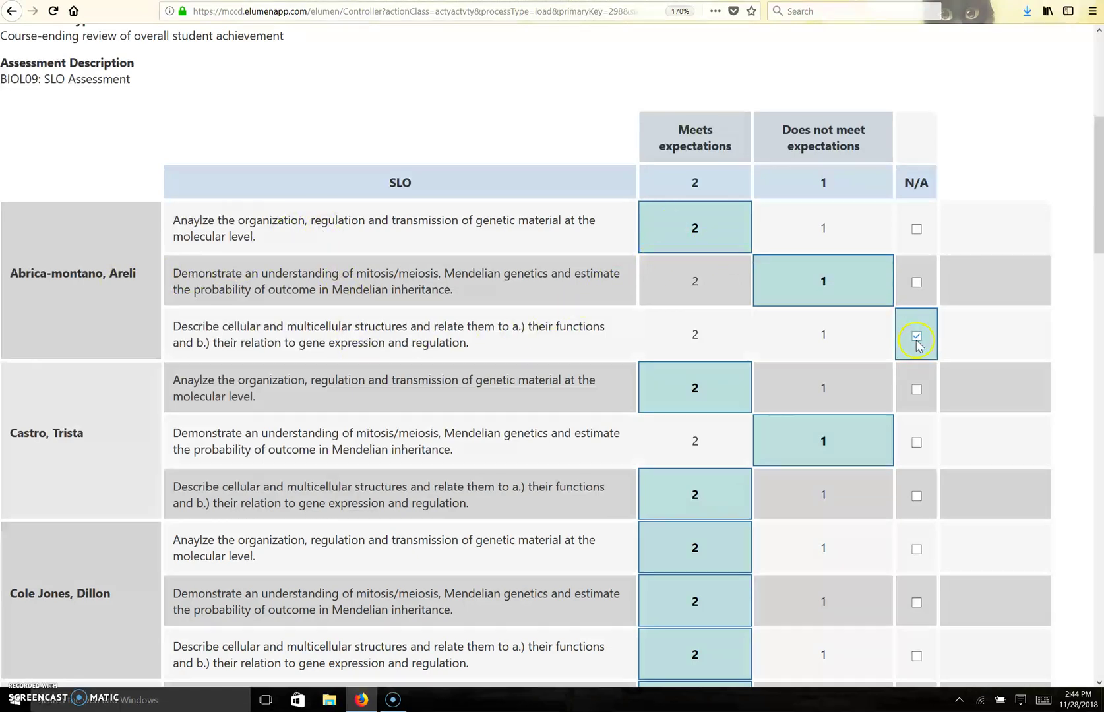
scroll(917, 344, "down", 12)
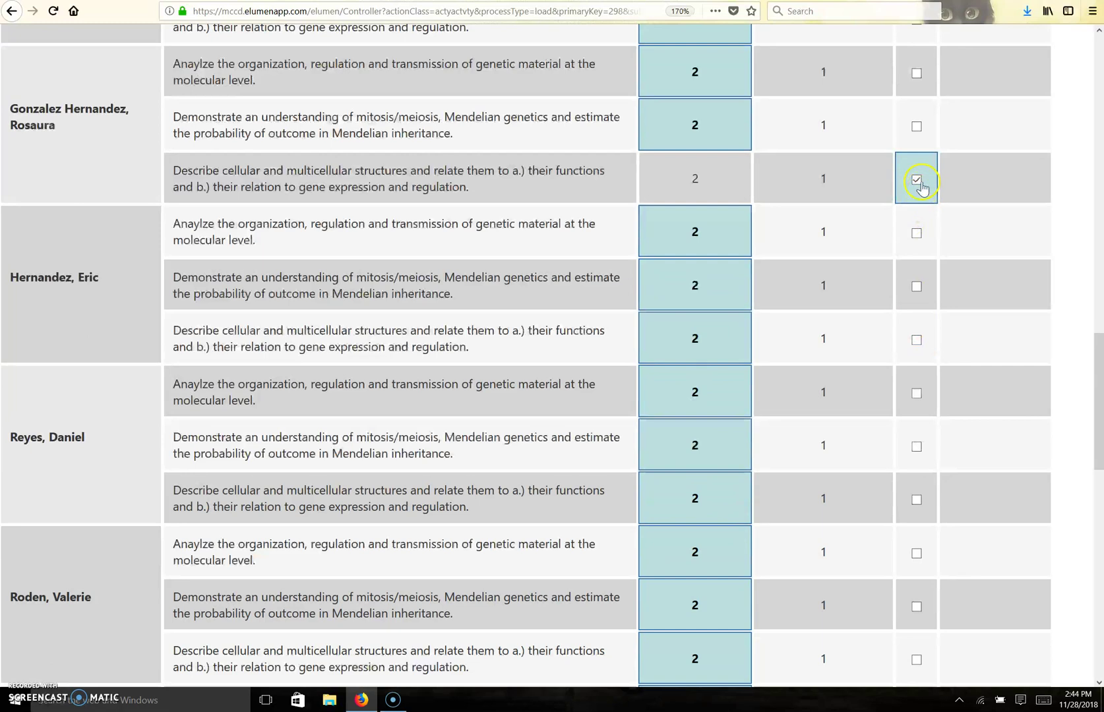